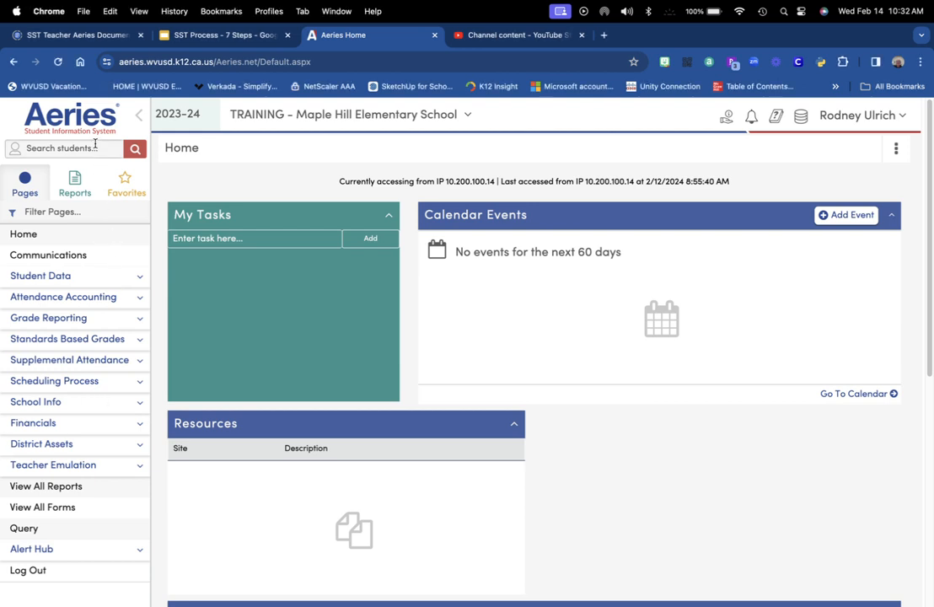
Search students for 'ulrich' and open the grade 1 student's profile from the results
click(95, 145)
text(ulrich)
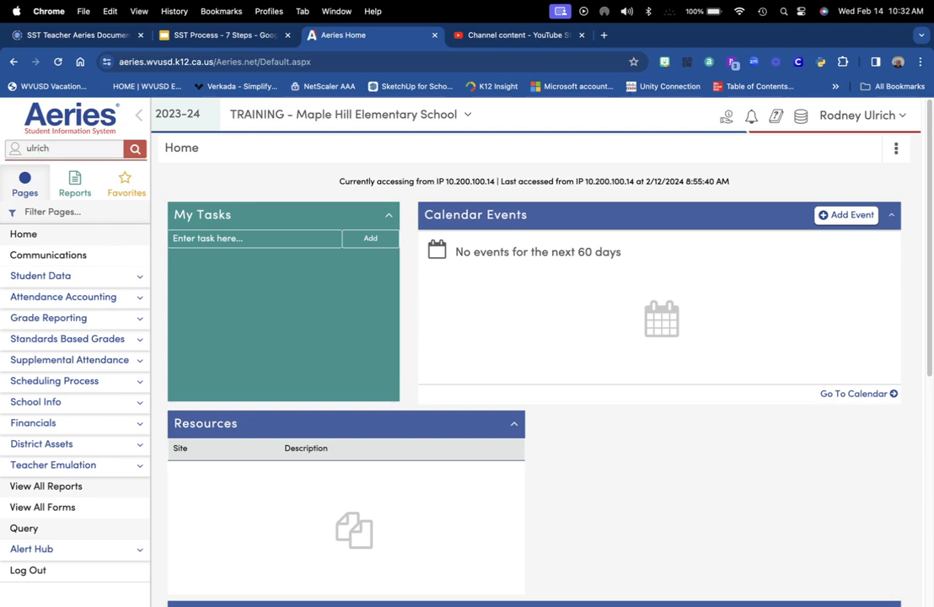
key(Return)
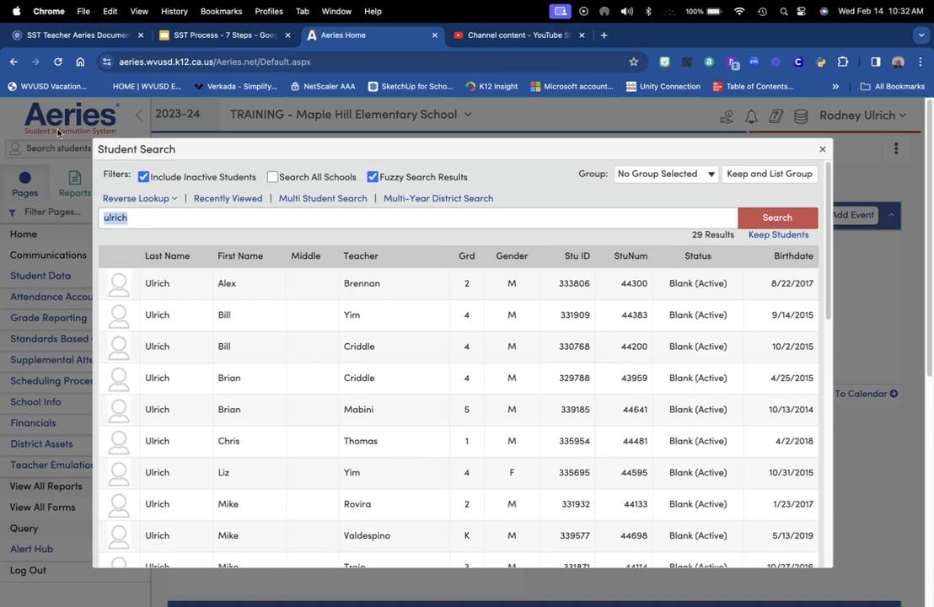
click(160, 443)
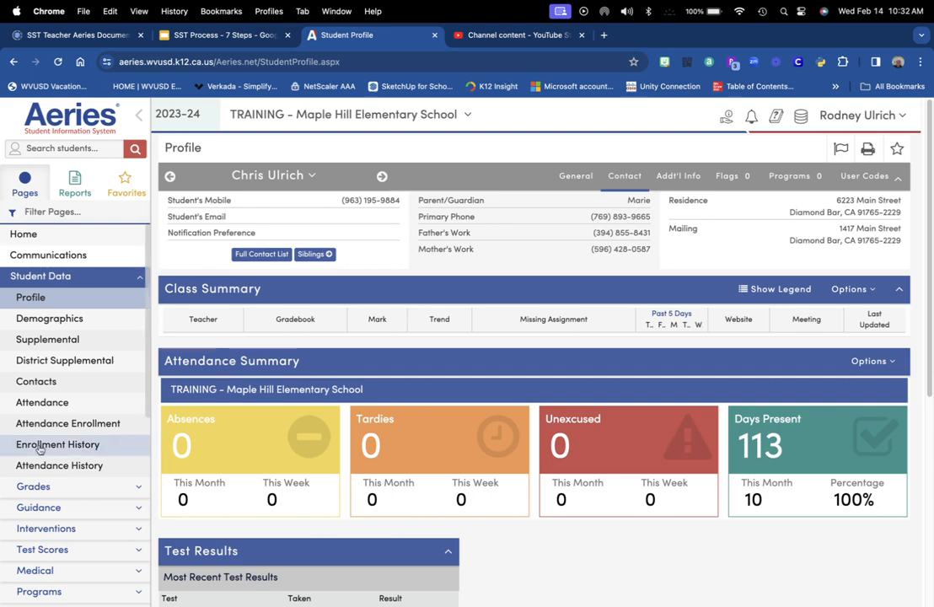
Expand the student's Interventions pages, scroll the profile, and switch to the SST Process slides
click(59, 529)
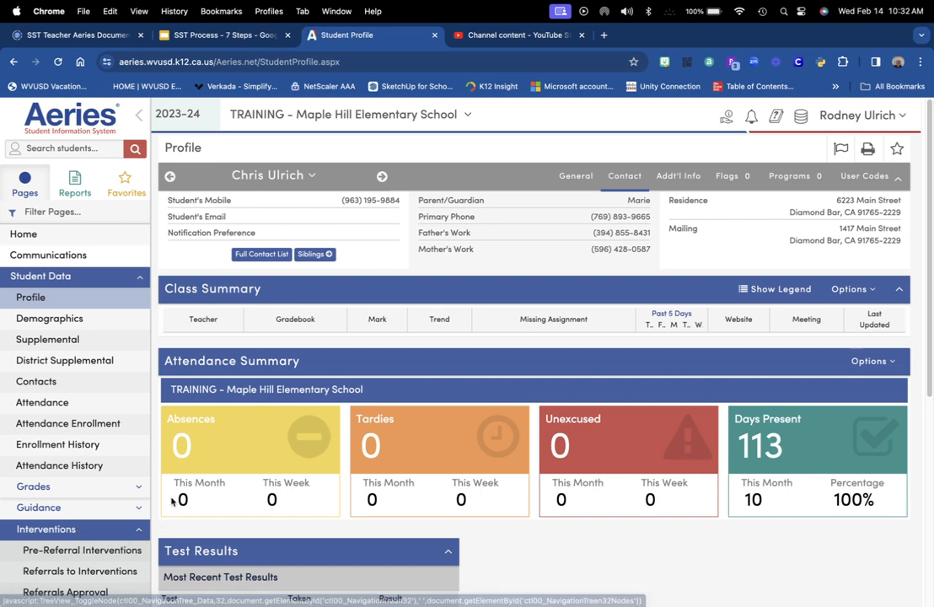
scroll(187, 497, down, 3)
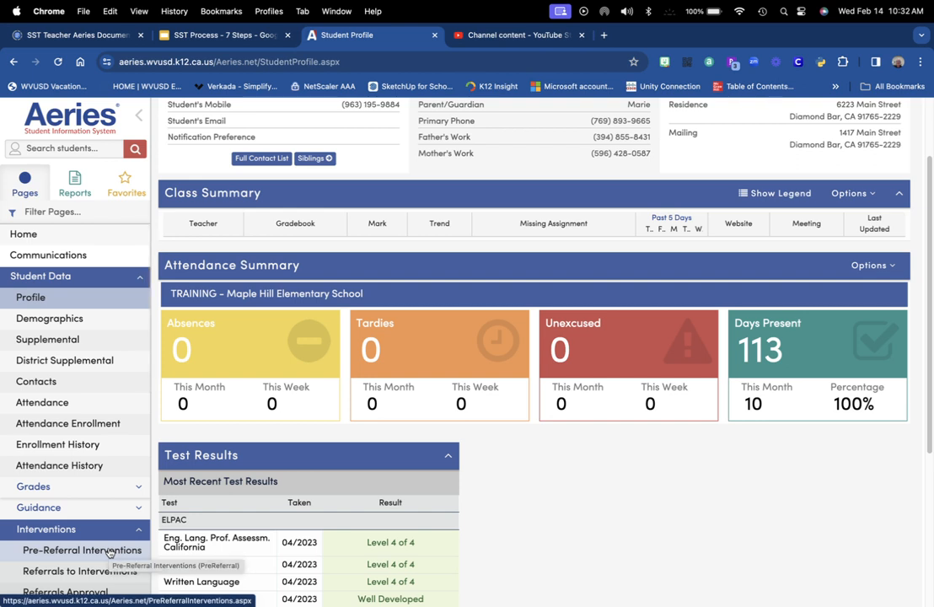
click(224, 35)
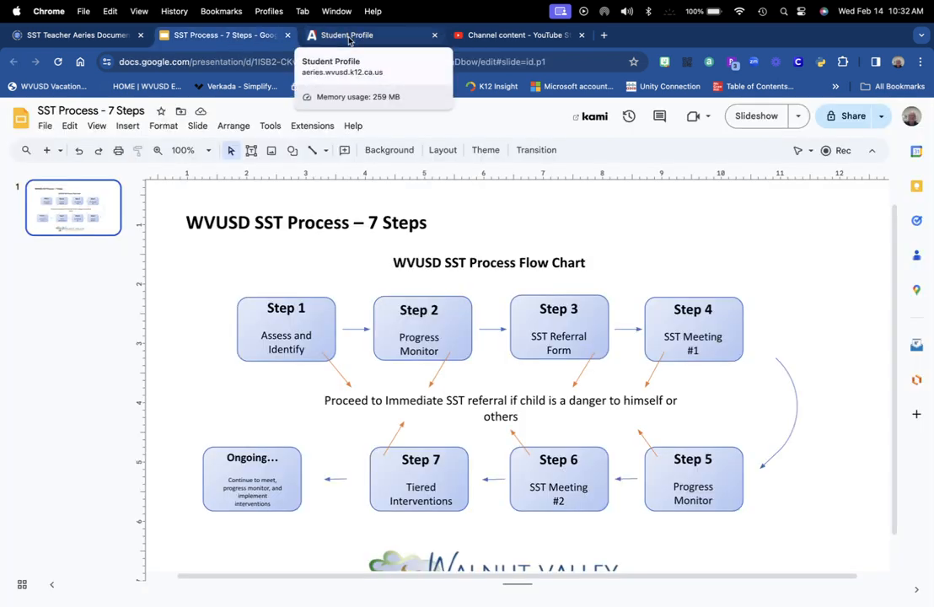
Go back from the SST Process slides to the student's Aeries profile
click(348, 37)
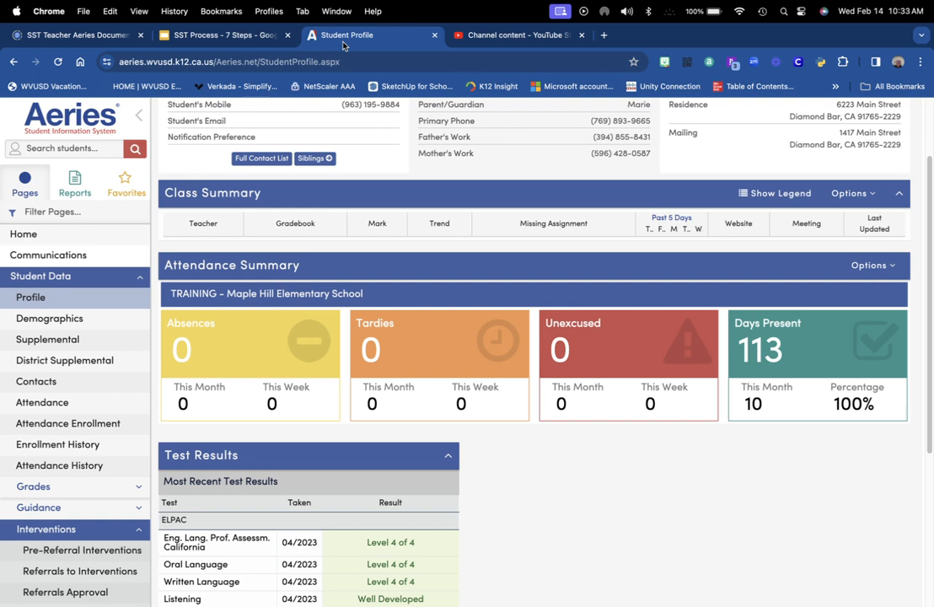
Go to Pre-Referral Interventions and add a new blank record
scroll(38, 523, down, 3)
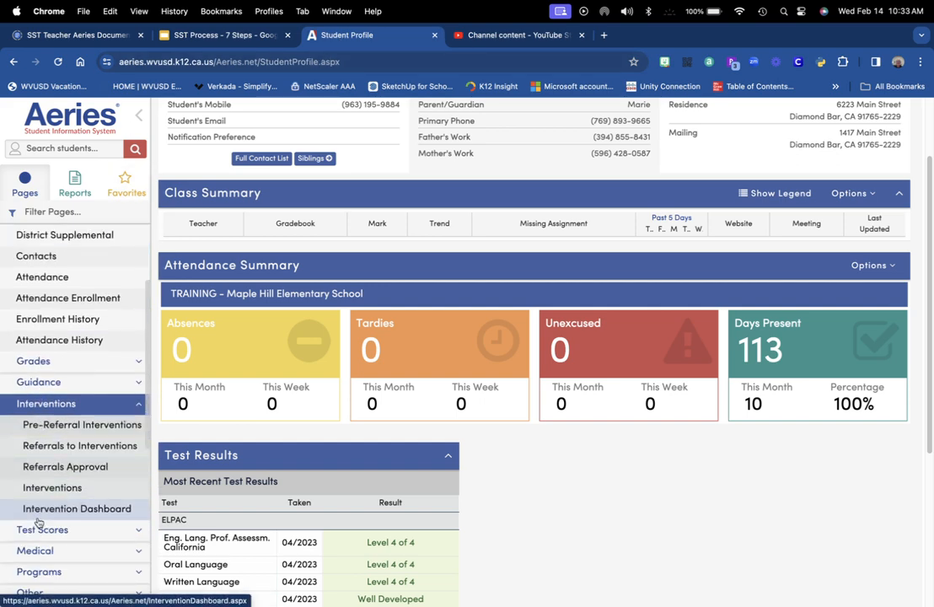
click(70, 401)
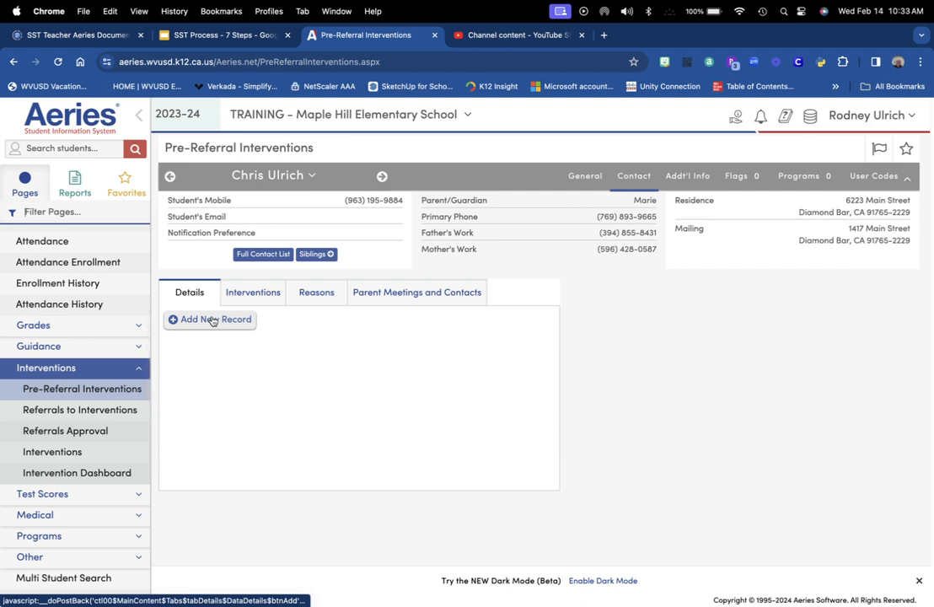
click(212, 320)
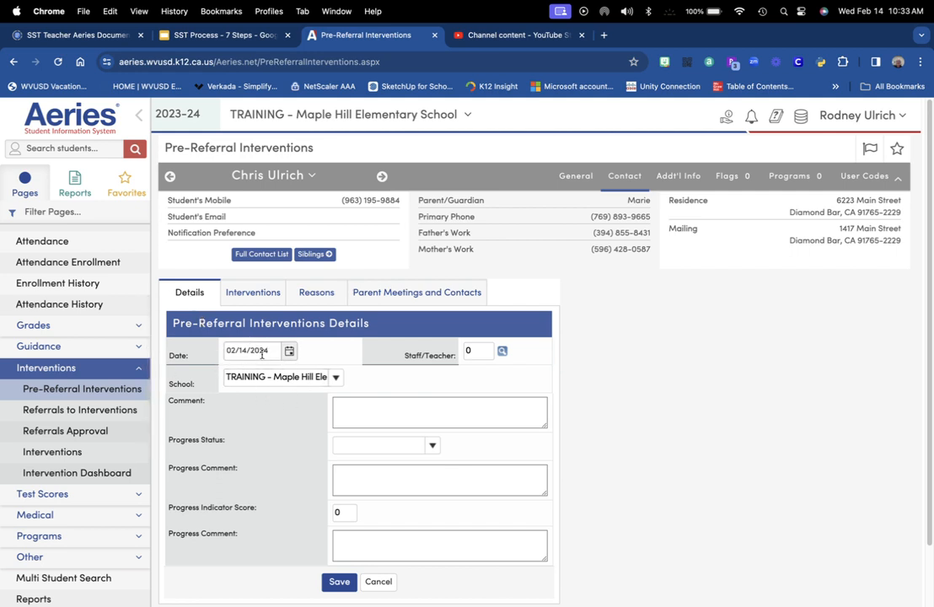
Save the record with comment 'low test scores', Needs Improvement status, and progress comment 'Summarize'
click(384, 408)
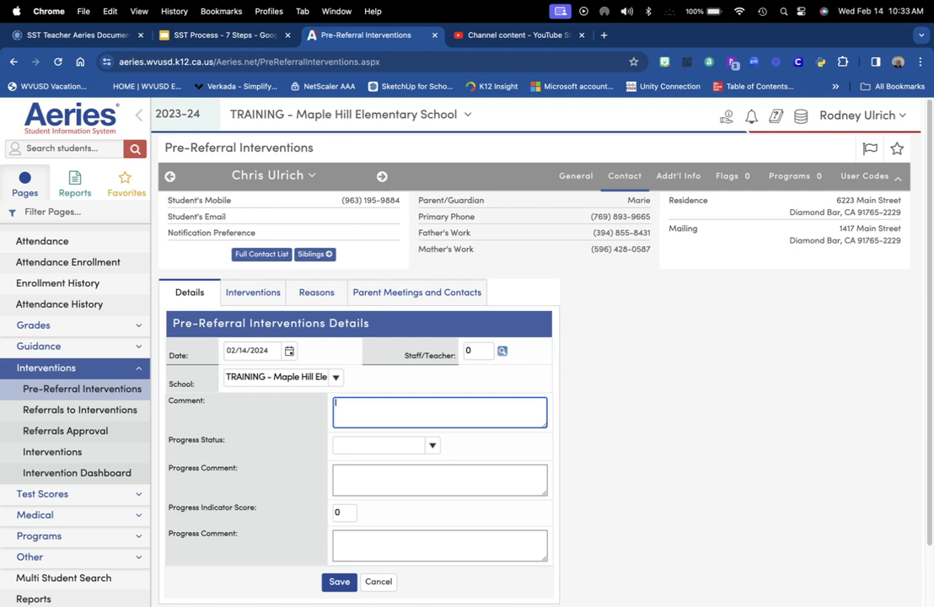
text(low test scores)
click(429, 448)
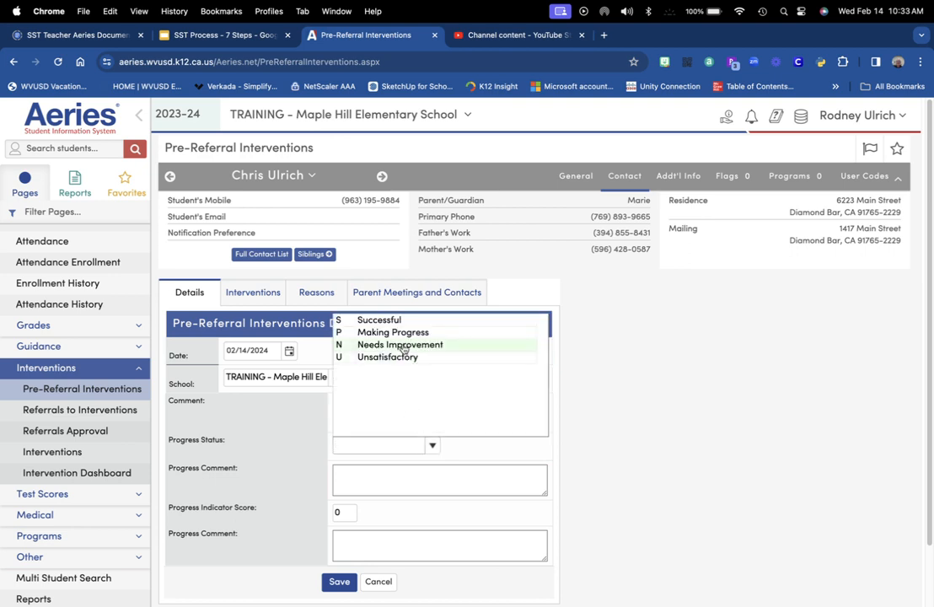
click(403, 349)
click(401, 478)
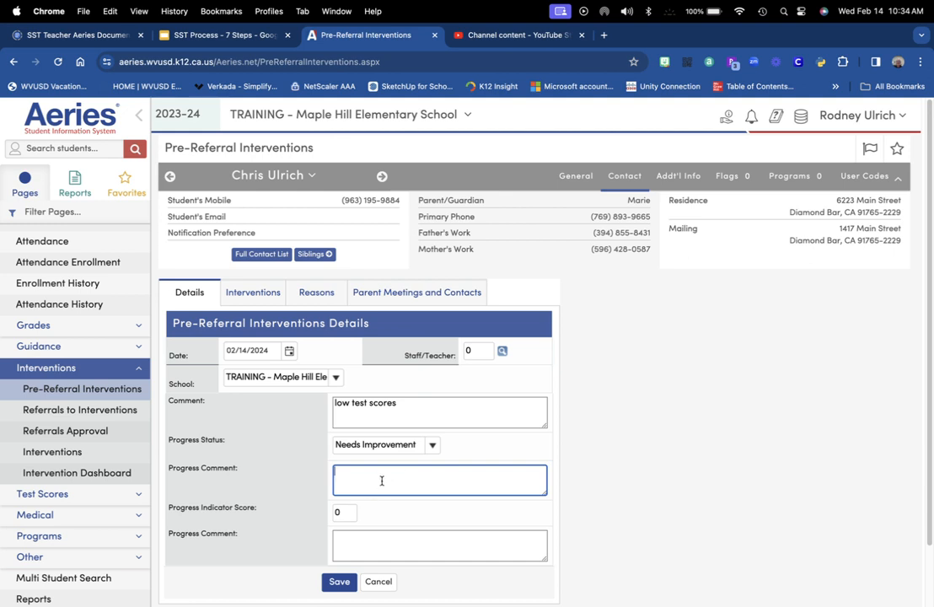
text(Summarize)
click(339, 581)
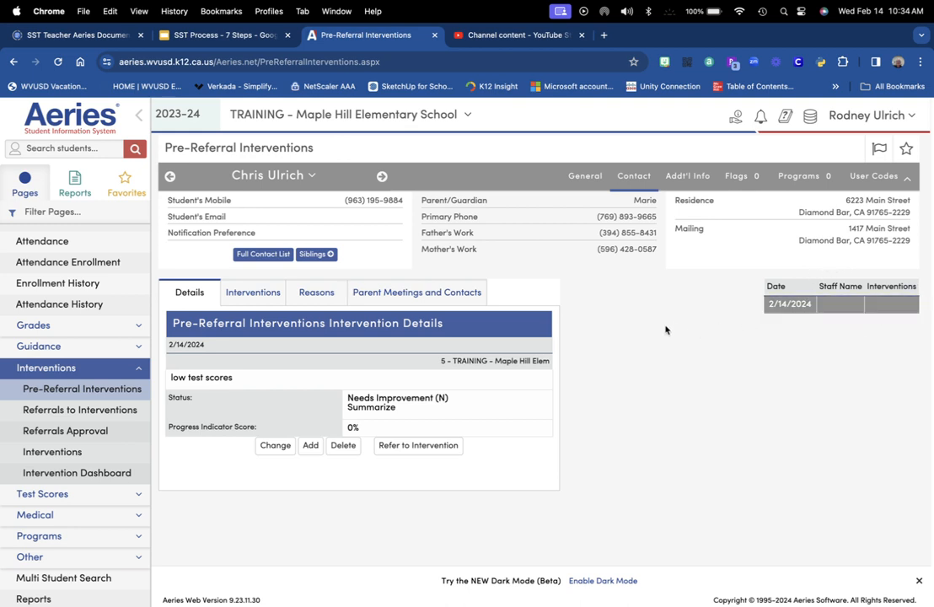
Begin adding intervention codes with start date 02/14/2024 and end date 03/28/2024
click(258, 294)
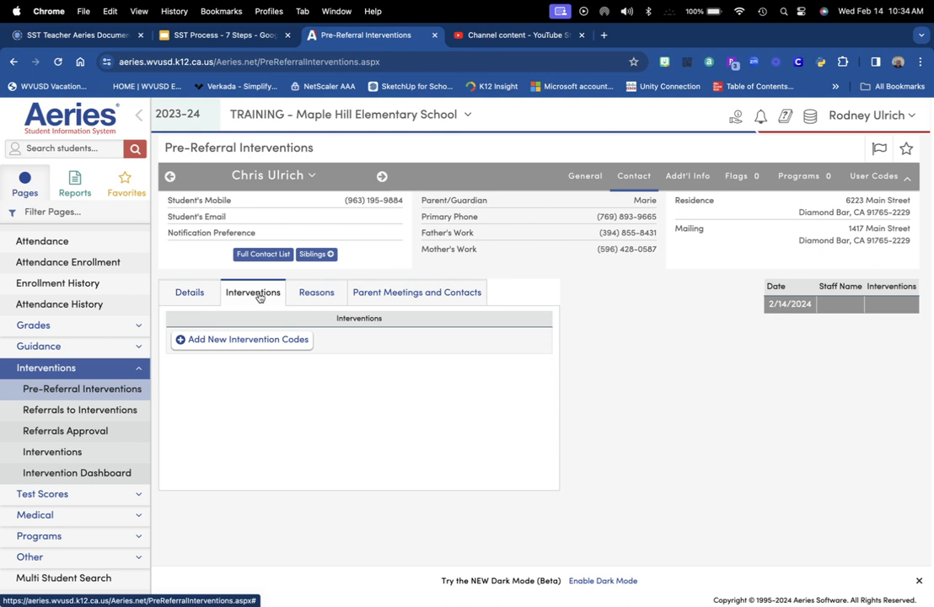
click(247, 340)
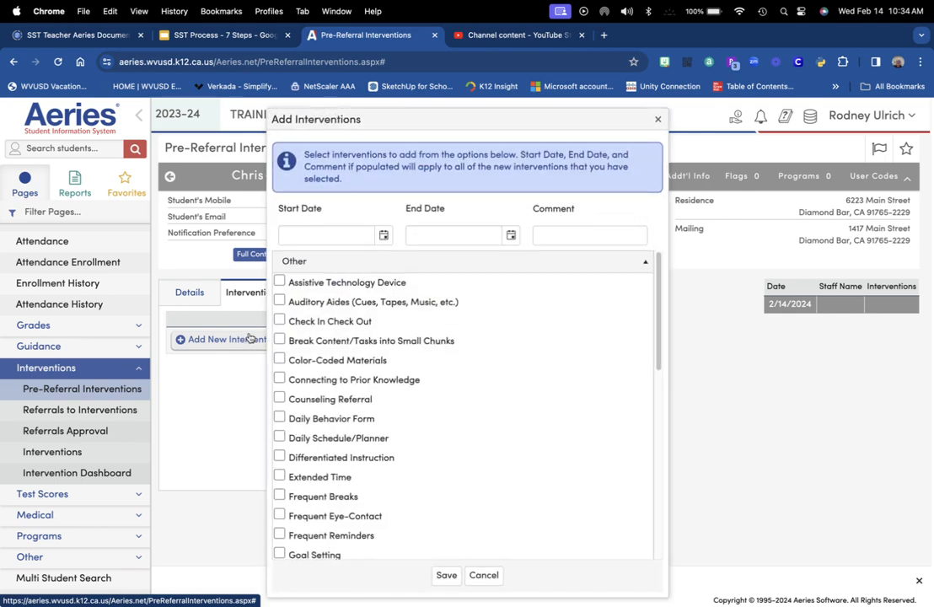
click(384, 235)
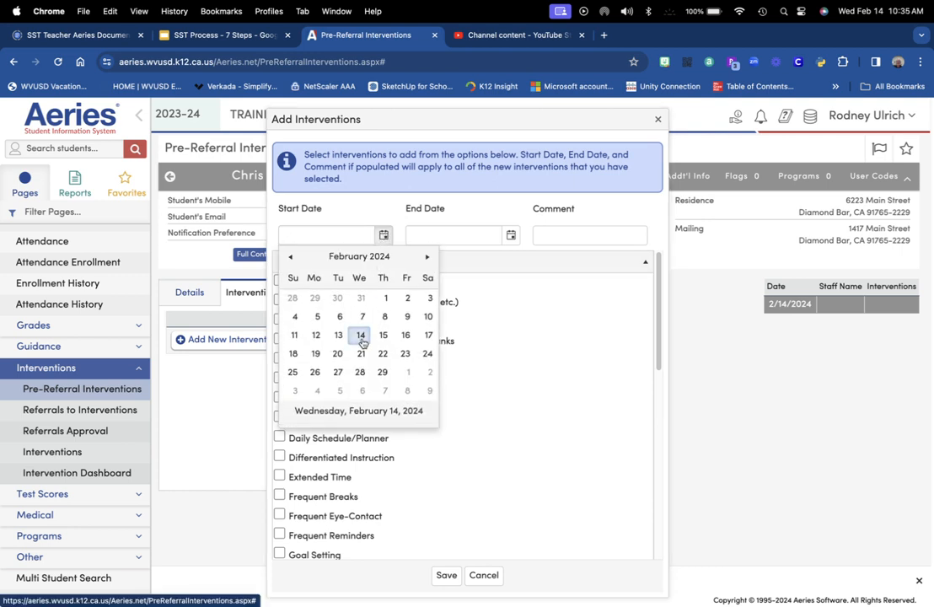
click(361, 337)
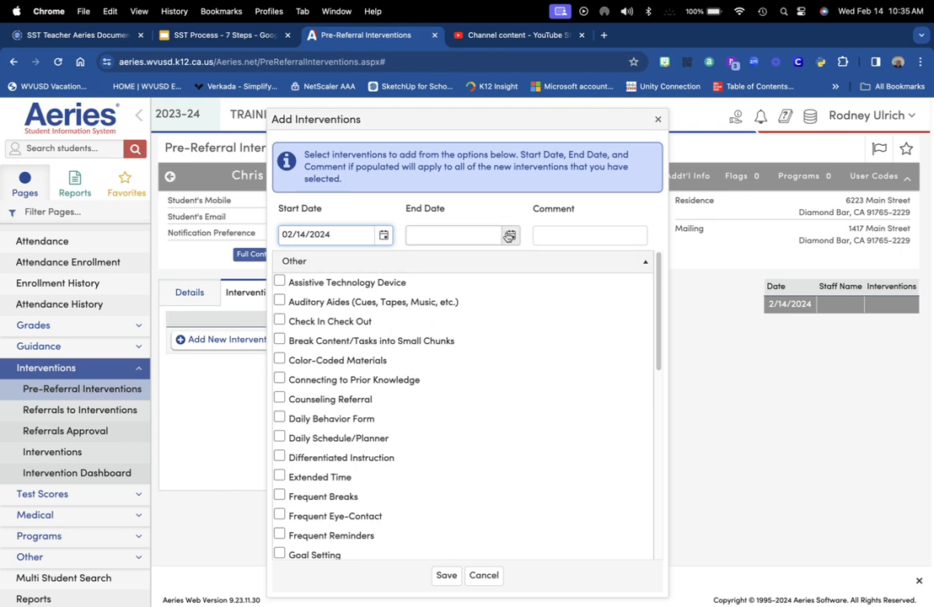
click(509, 234)
click(554, 259)
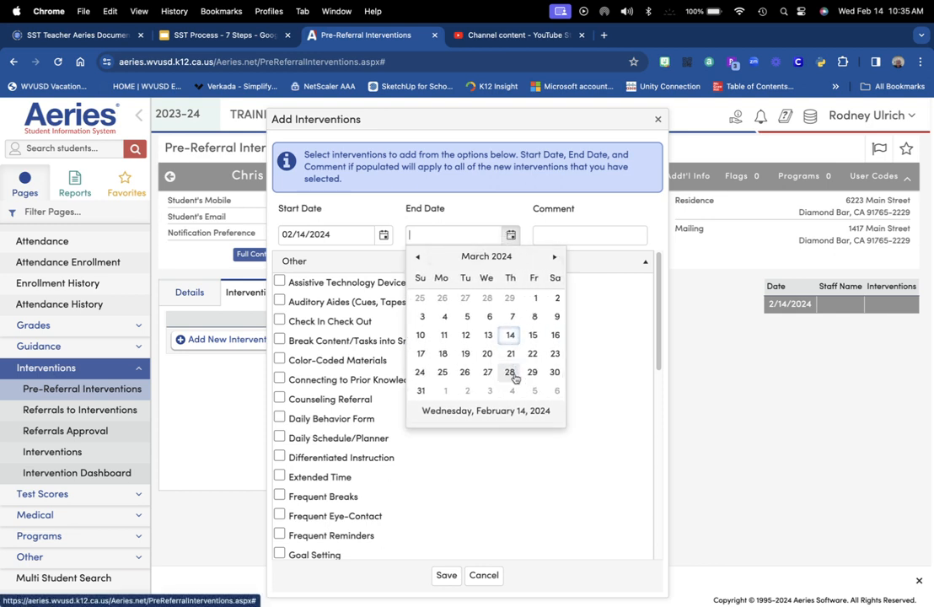
click(510, 374)
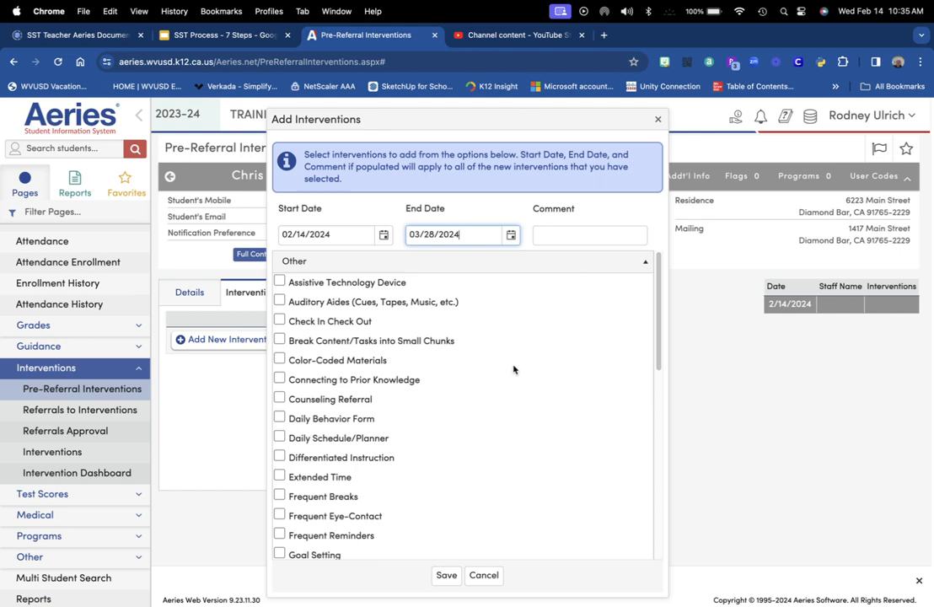
Check Written Instructions and Seating Near Teacher, add comment 'Summarize', and save
scroll(475, 436, down, 1)
scroll(475, 436, down, 8)
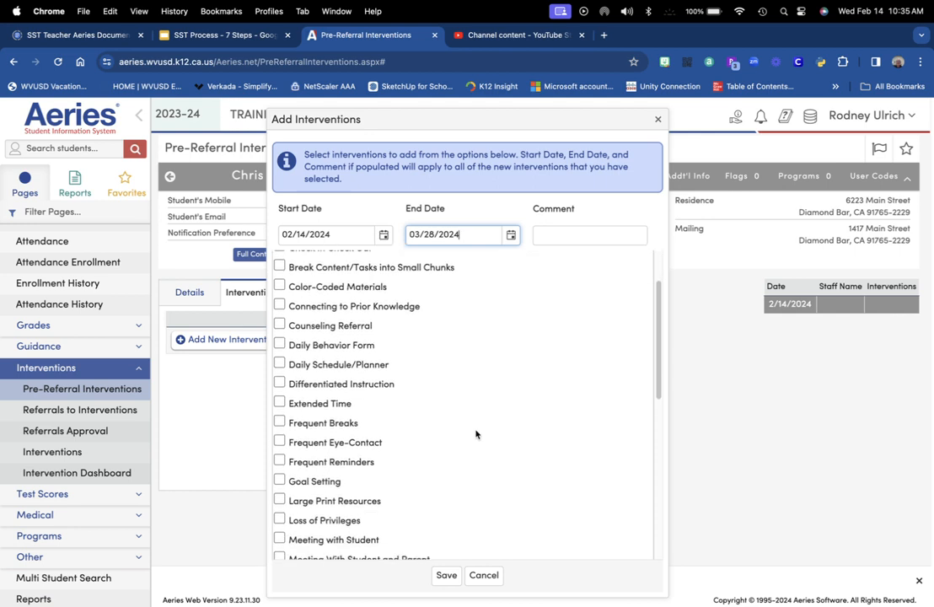
scroll(476, 434, down, 1)
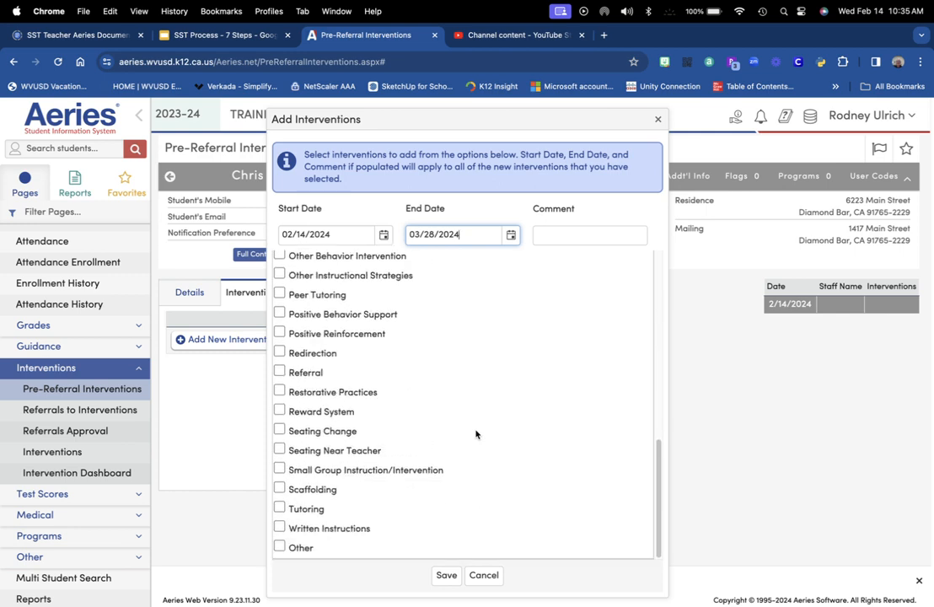
click(280, 527)
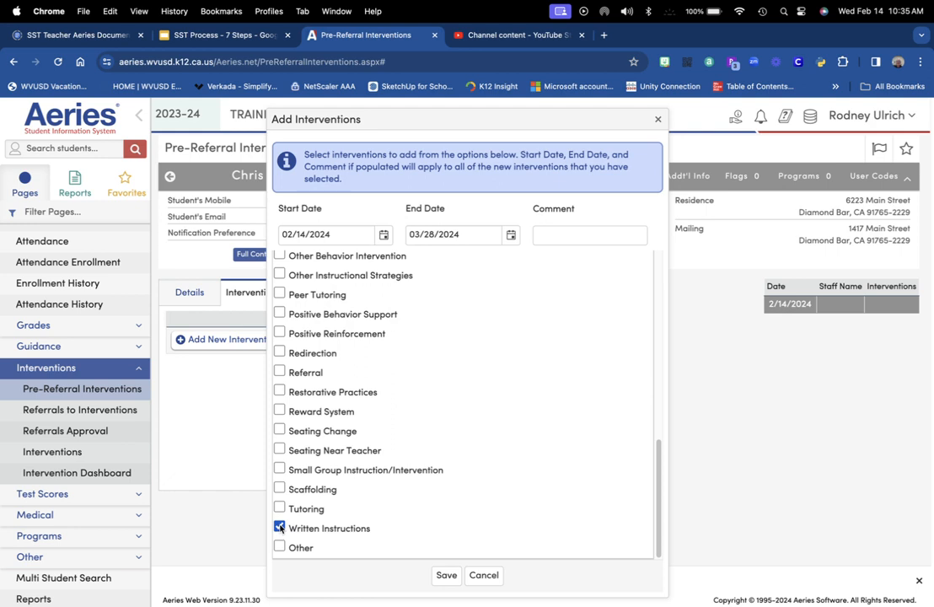
click(279, 450)
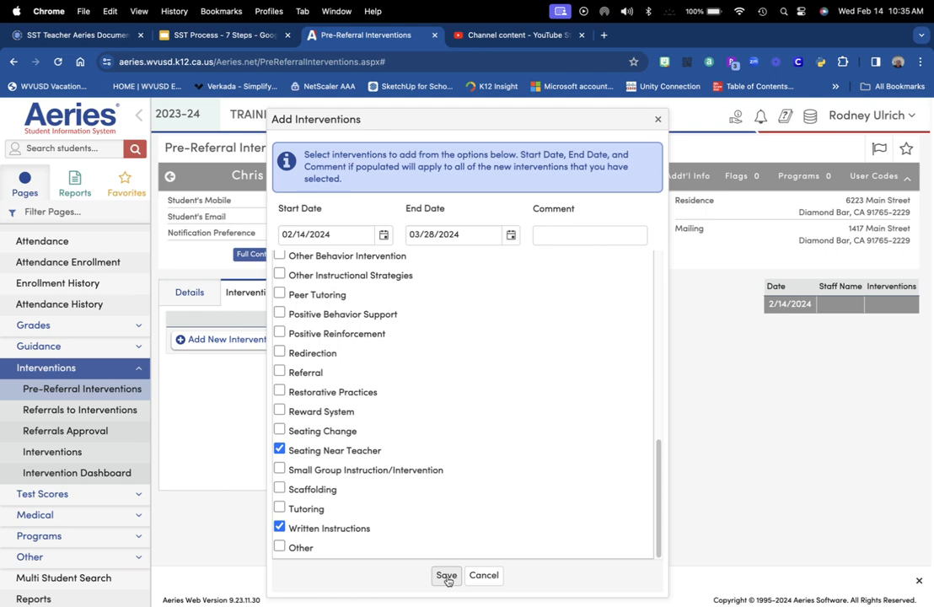
click(598, 235)
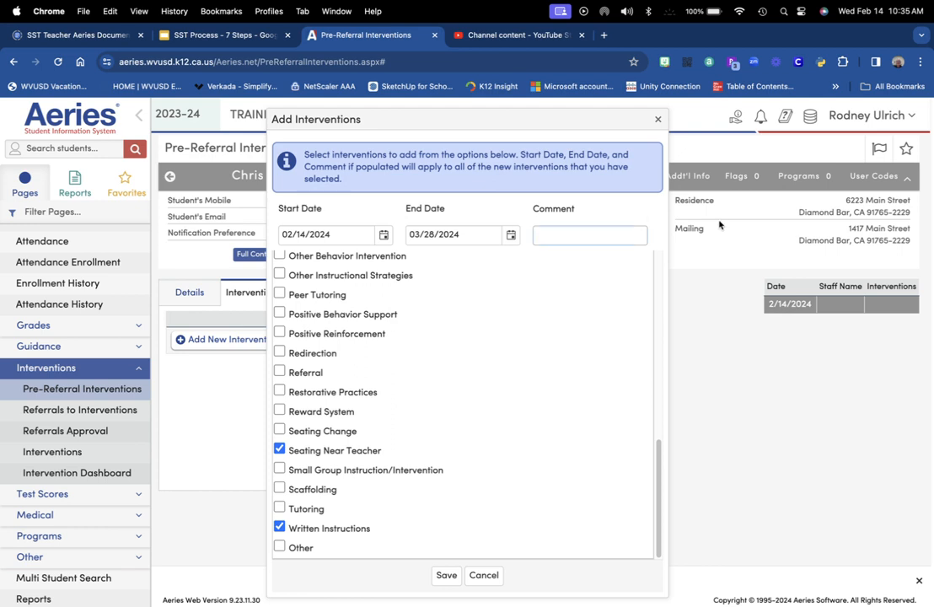
text(Summarize)
click(441, 576)
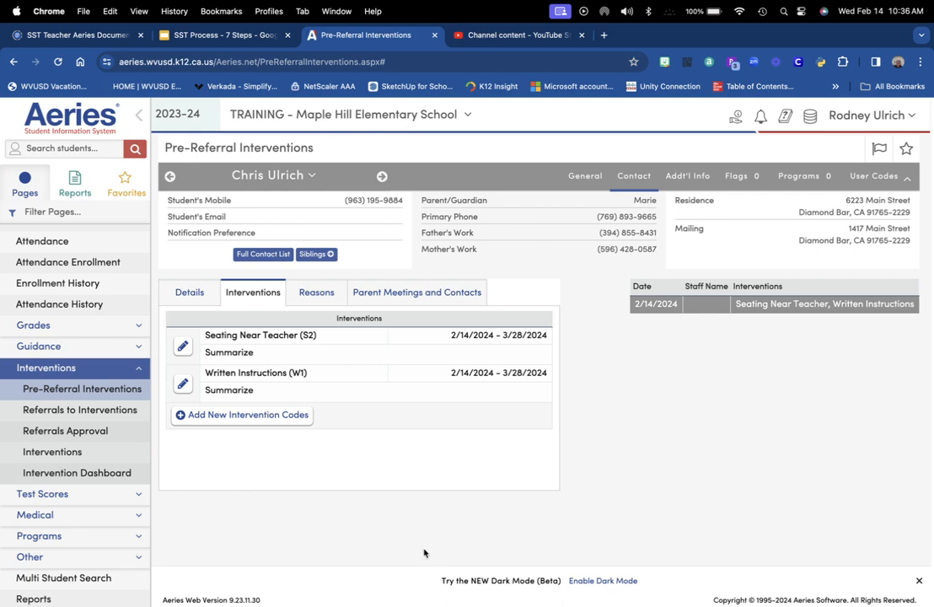
Save a 02/21/2024 Parent Phone Conference contact with 'Mother', notes 'Summarize'
click(436, 294)
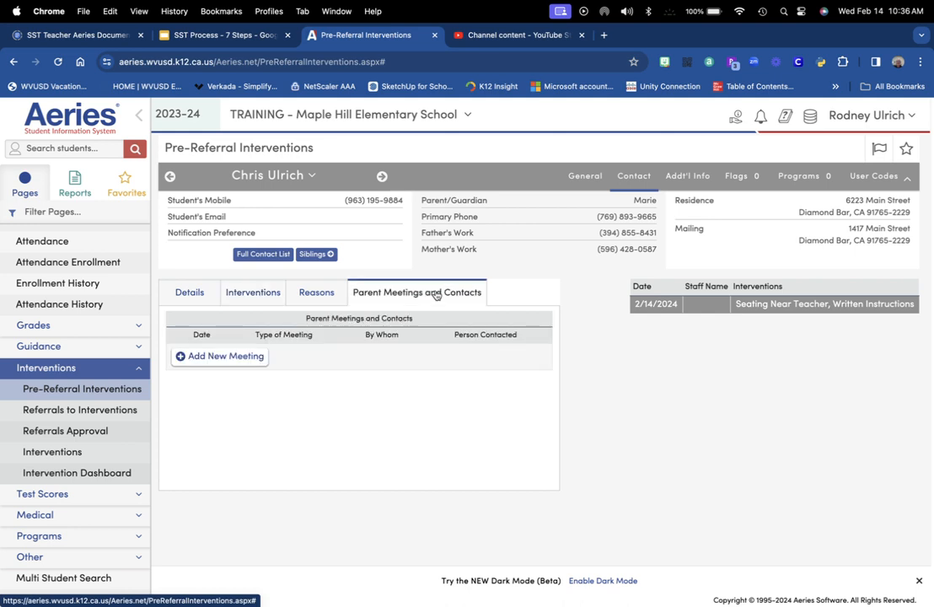
click(249, 360)
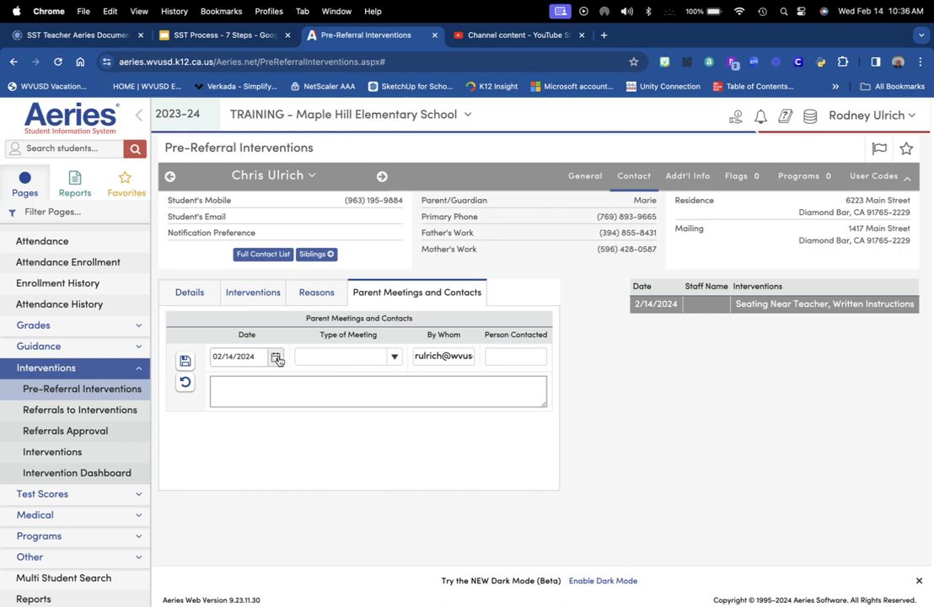
click(275, 357)
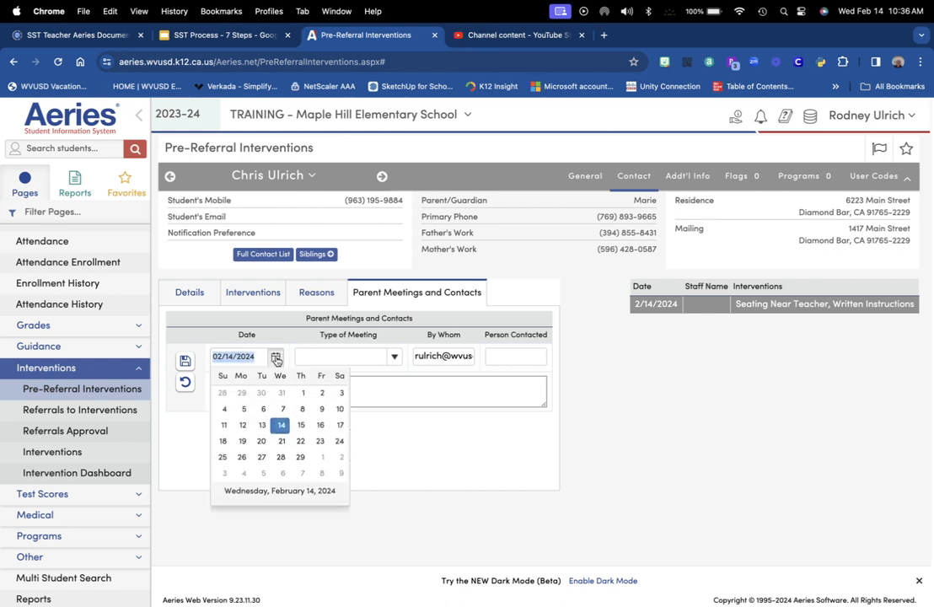
click(281, 460)
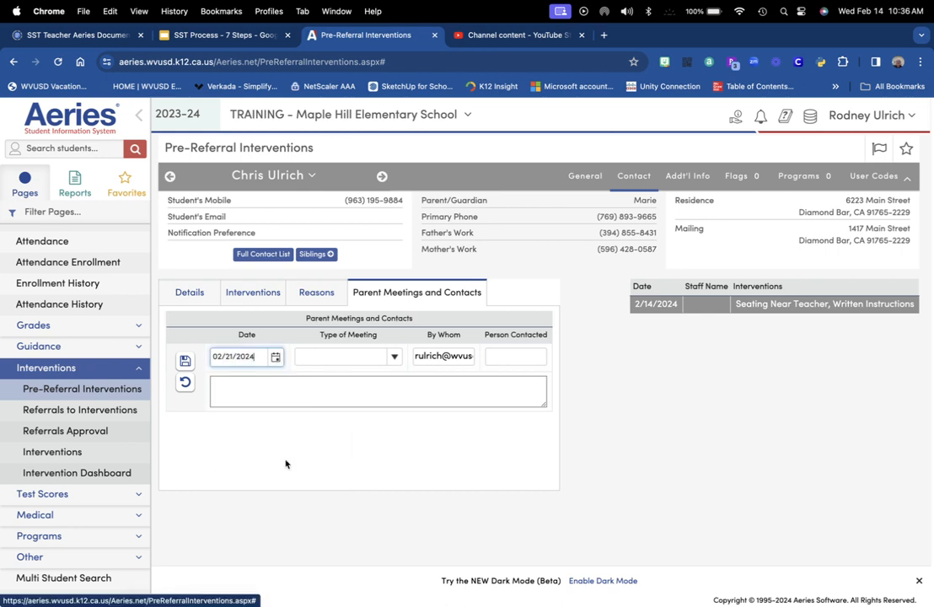
click(393, 356)
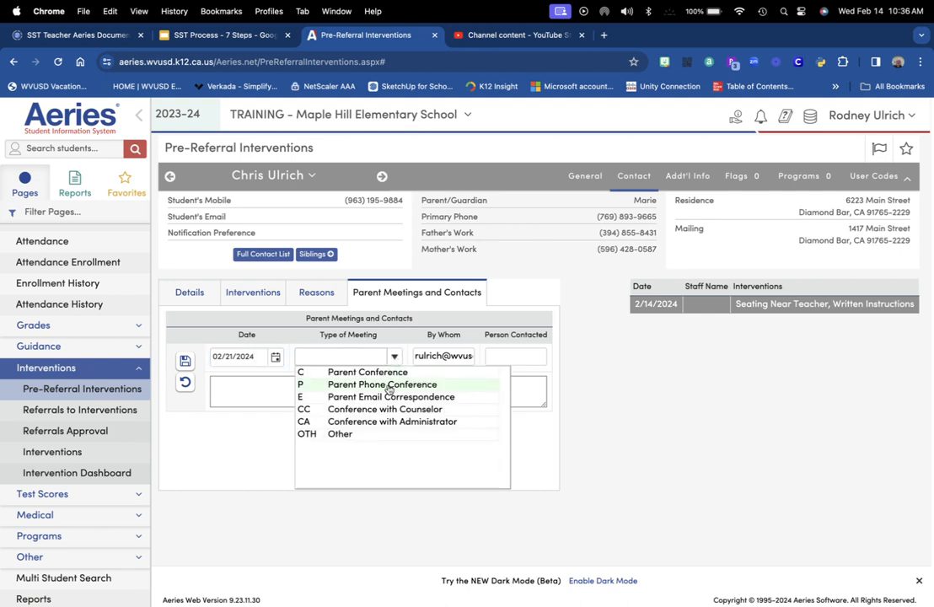
click(388, 385)
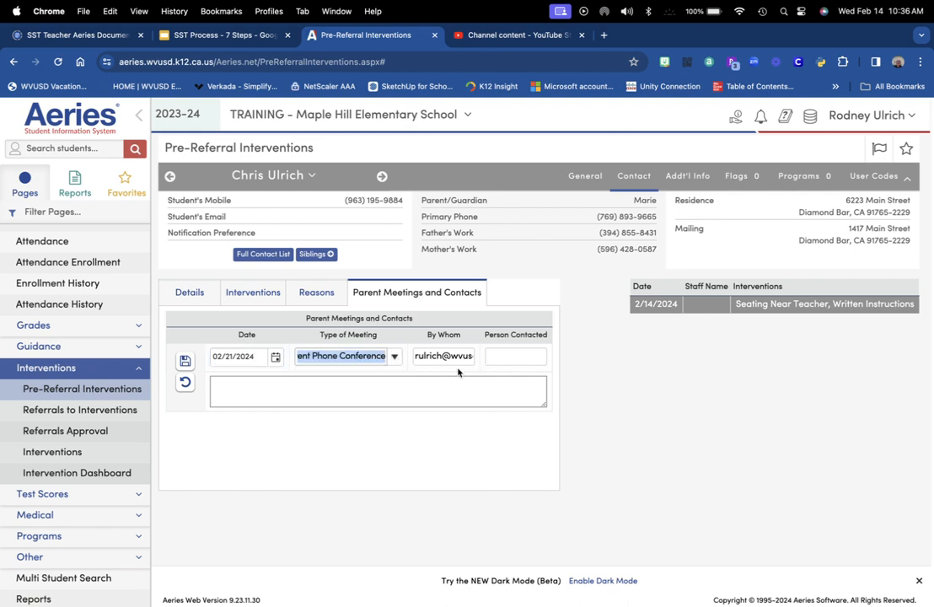
click(505, 355)
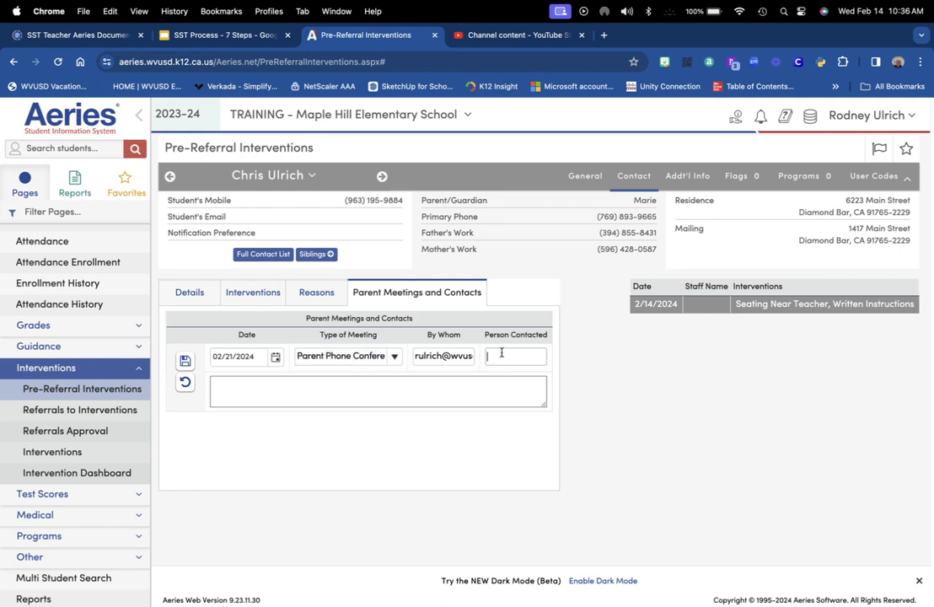
text(Mother)
click(257, 391)
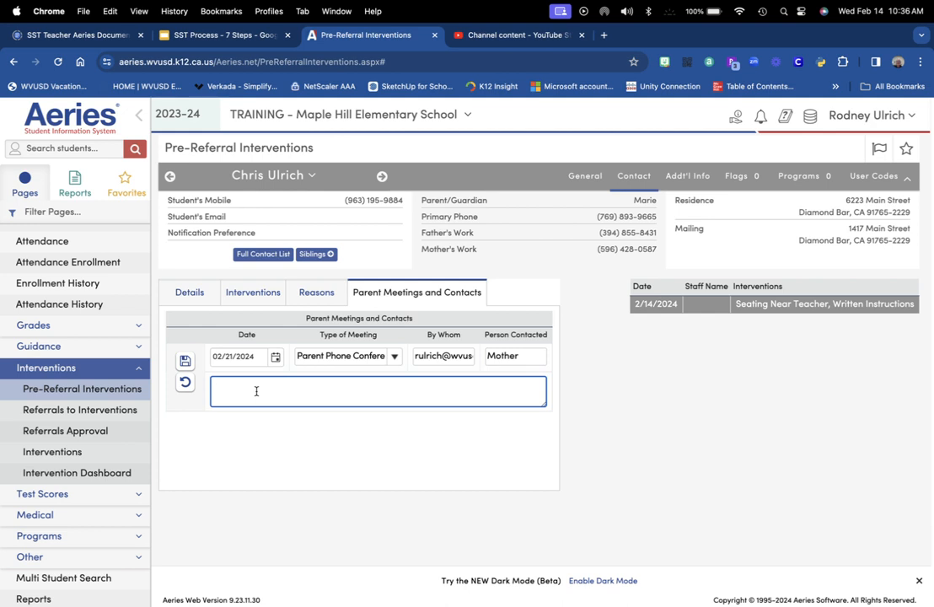
text(S)
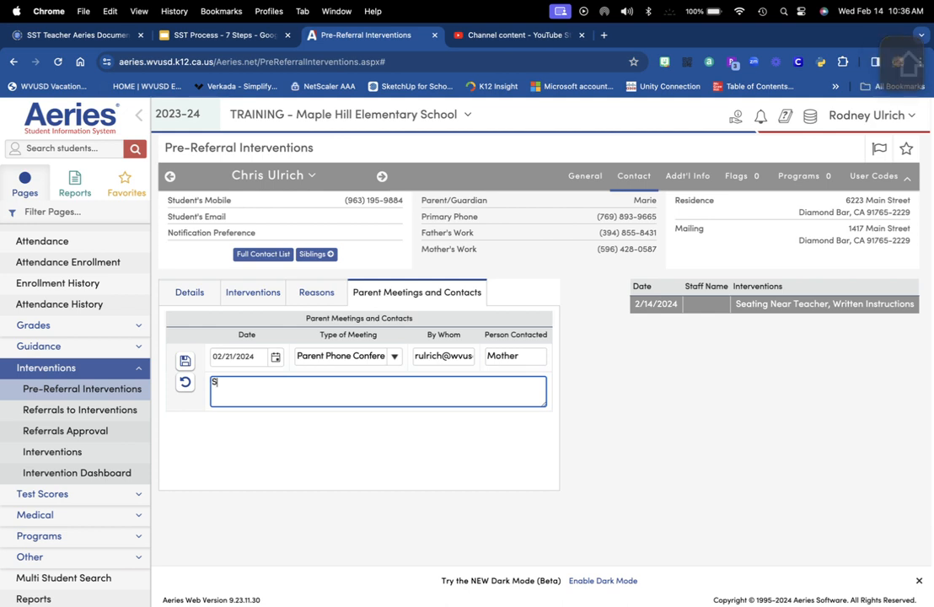
text(ummarize)
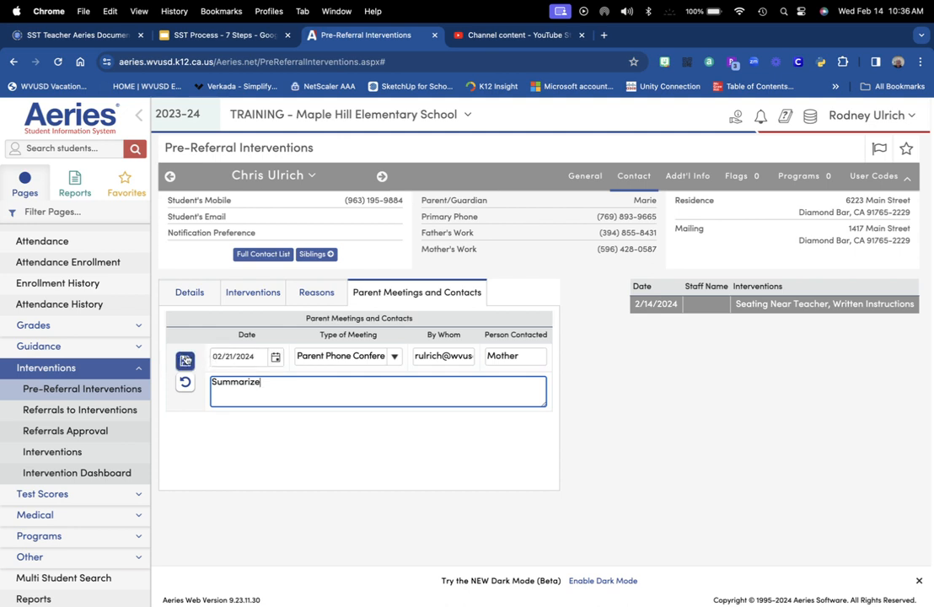
click(184, 360)
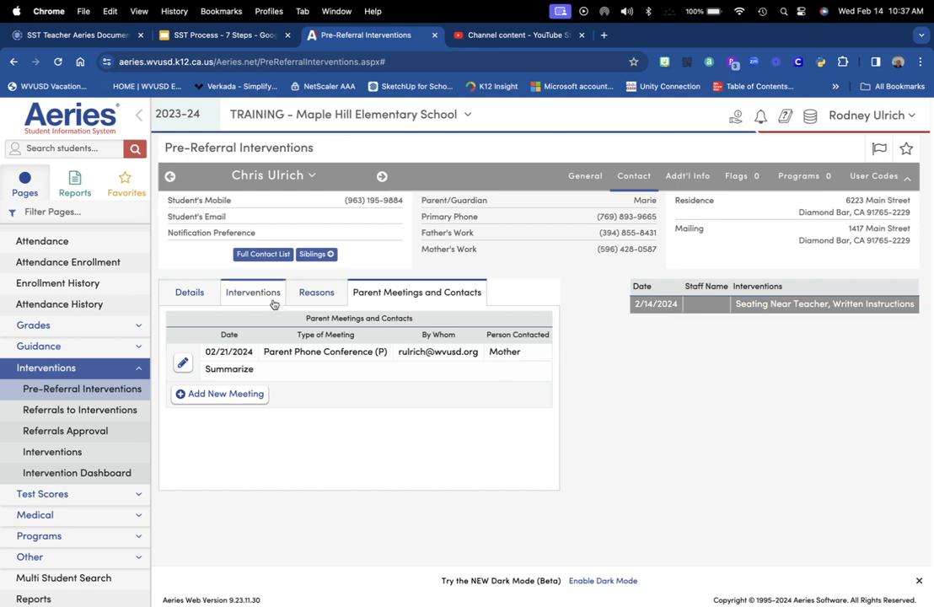
click(199, 298)
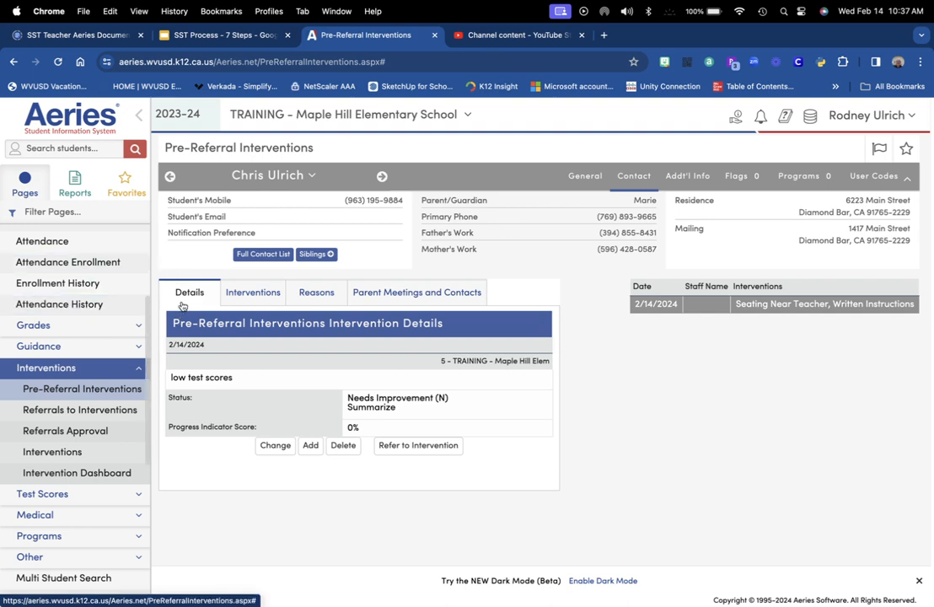
Save a 02/21/2024 details entry: Making Progress, comment 'Summarize', progress score 25
click(309, 444)
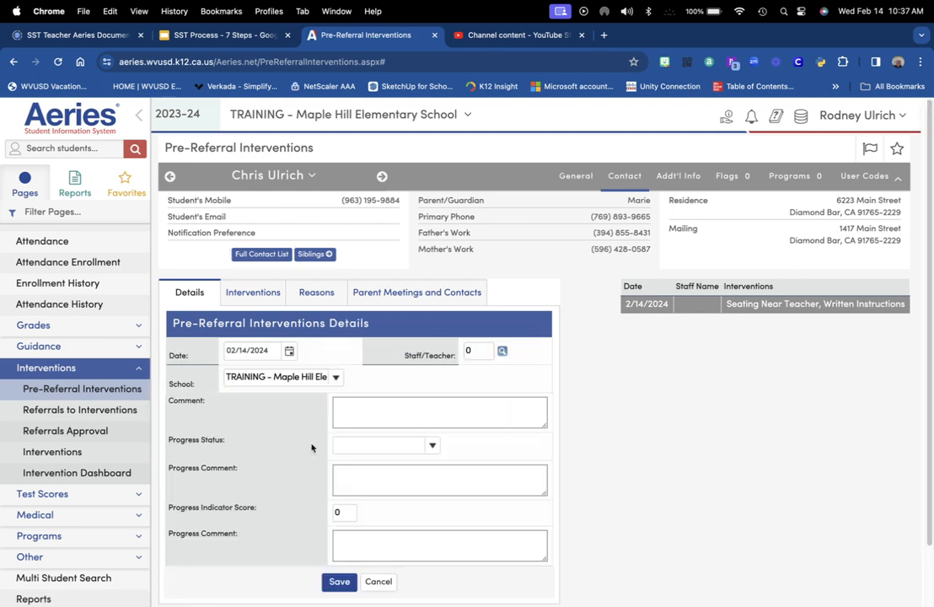
click(289, 352)
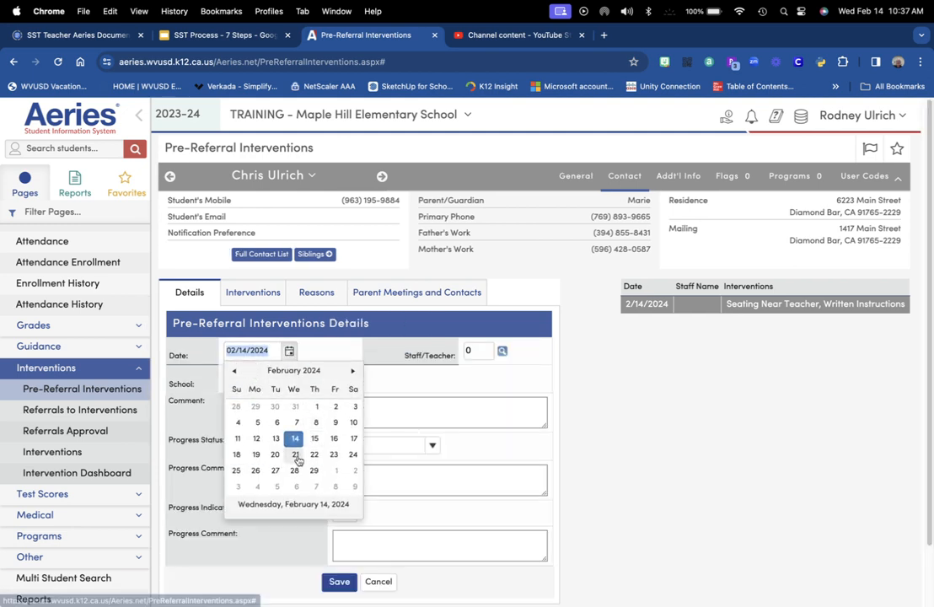
click(295, 454)
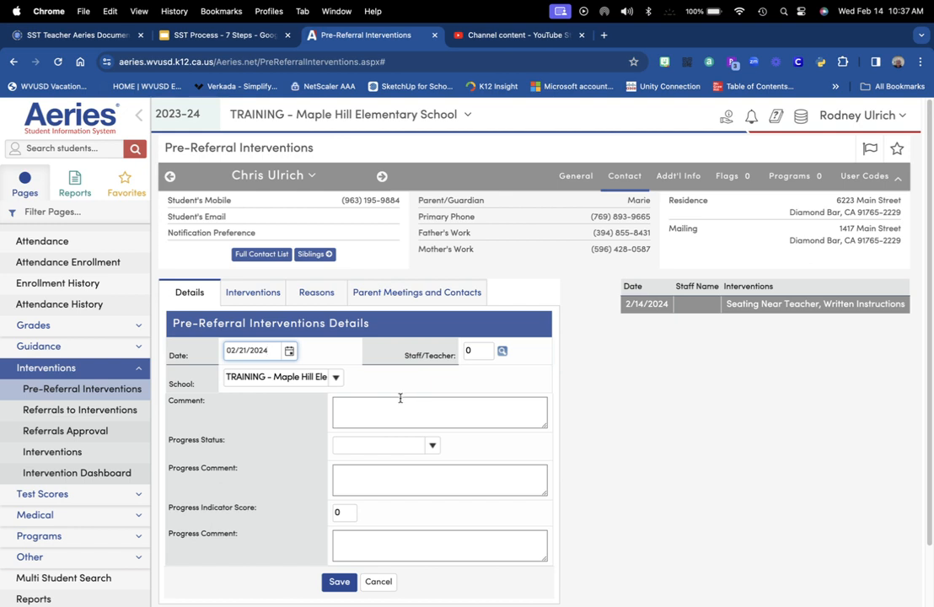
click(432, 446)
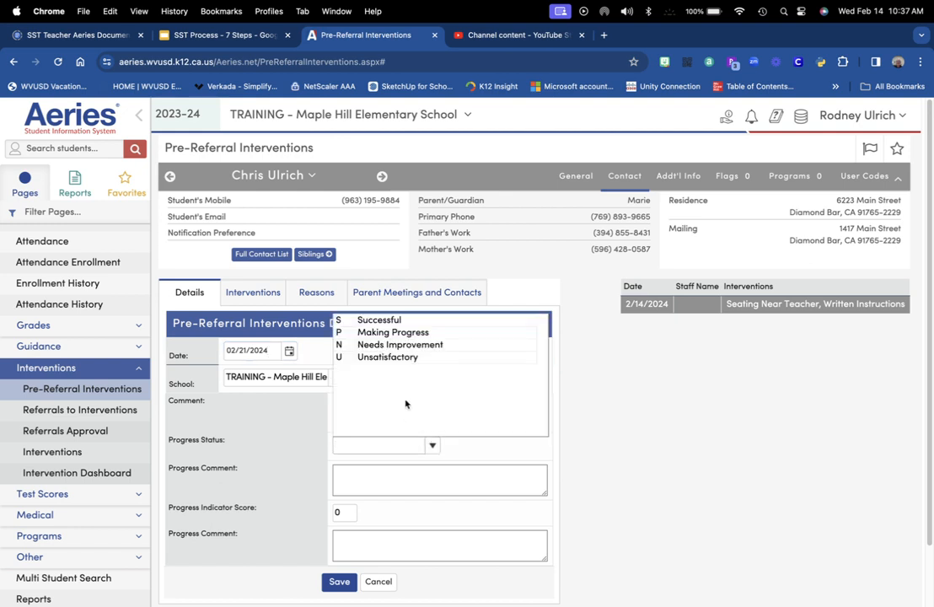
click(401, 334)
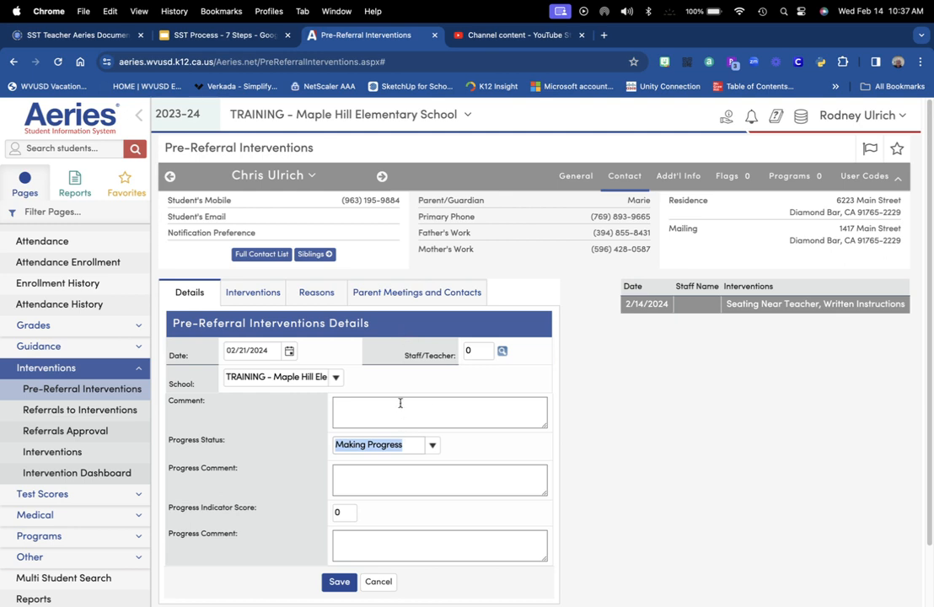
click(396, 480)
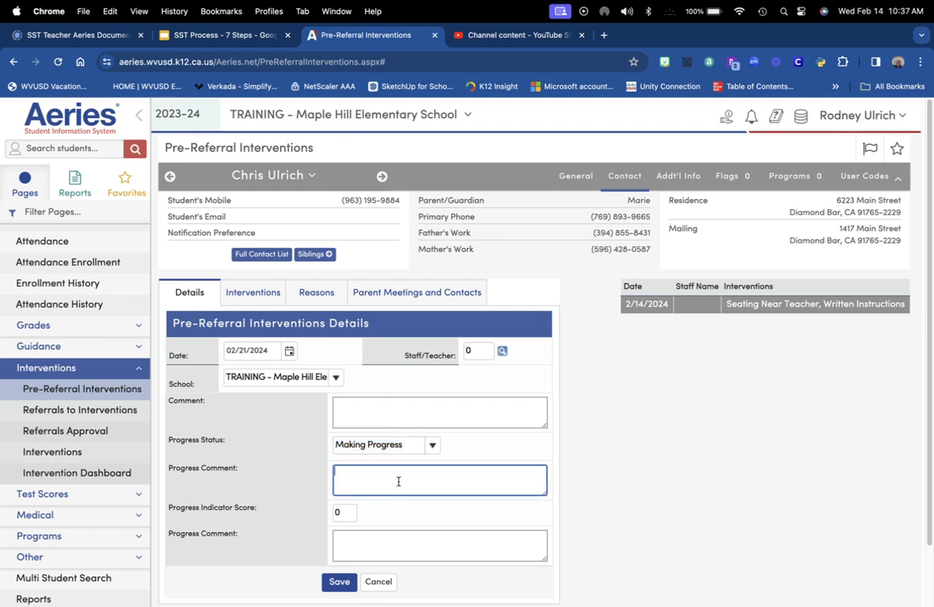
text(Summarize)
click(345, 512)
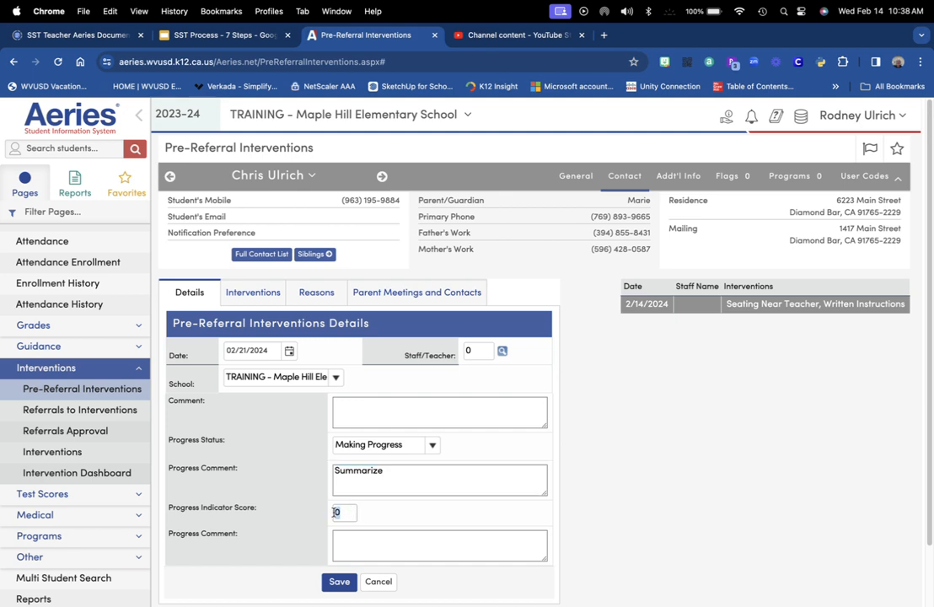
text(25)
click(338, 582)
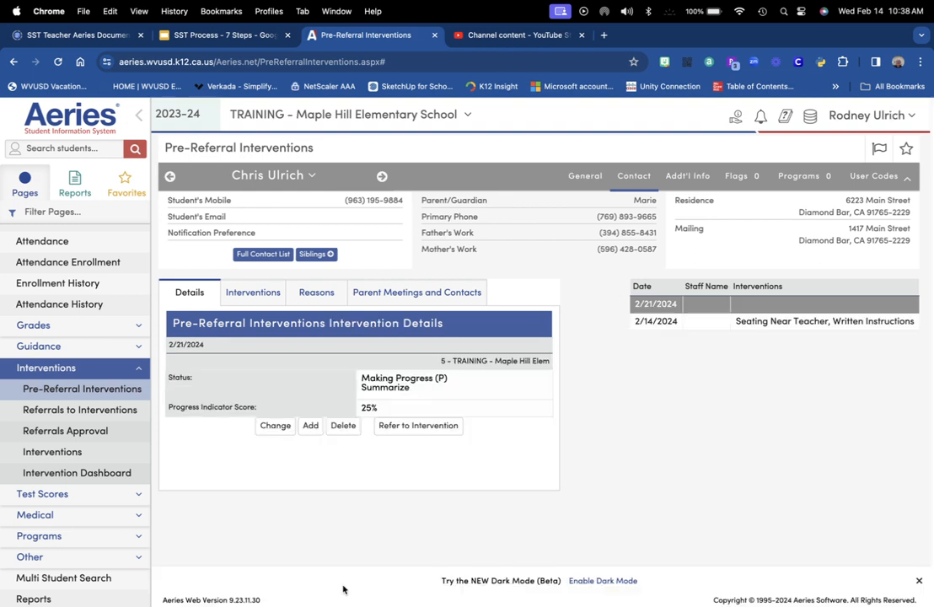
Begin adding intervention codes with start date 02/21/2024 and end date 04/04/2024
click(250, 294)
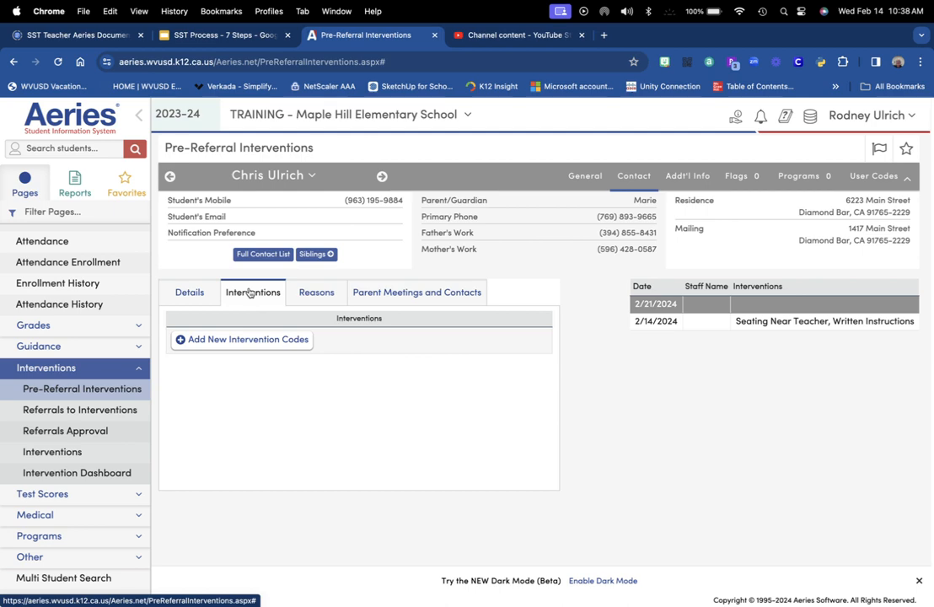
click(254, 343)
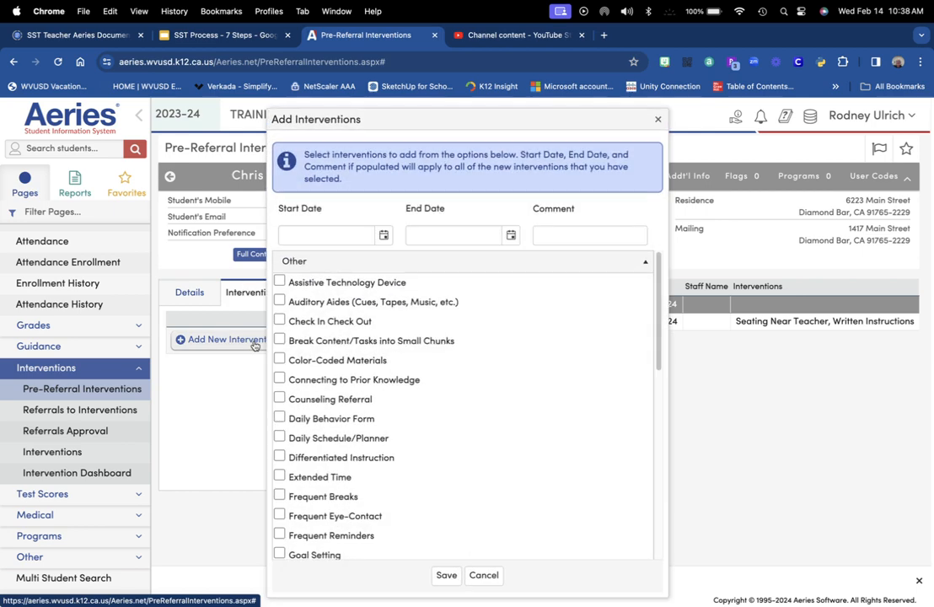
click(383, 236)
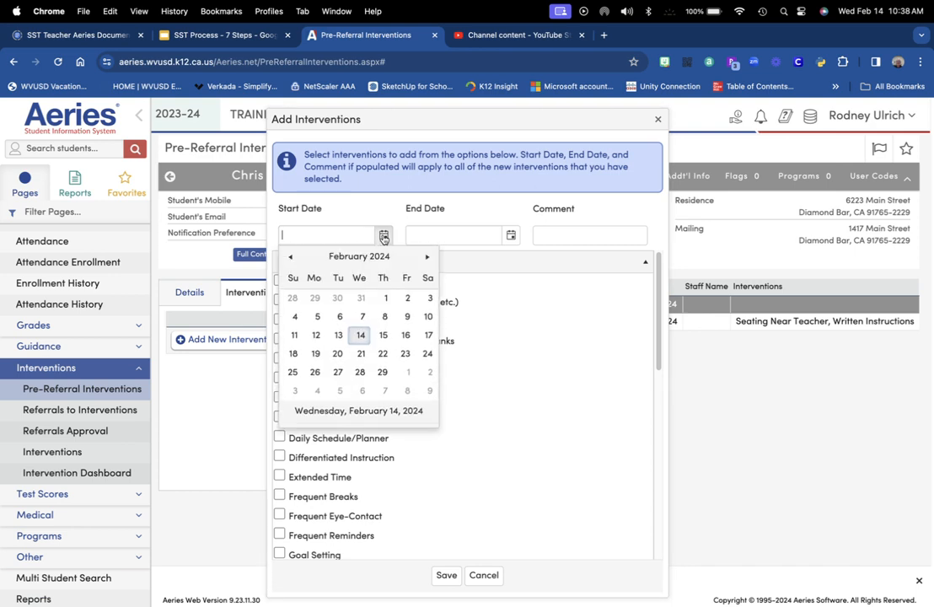
click(361, 354)
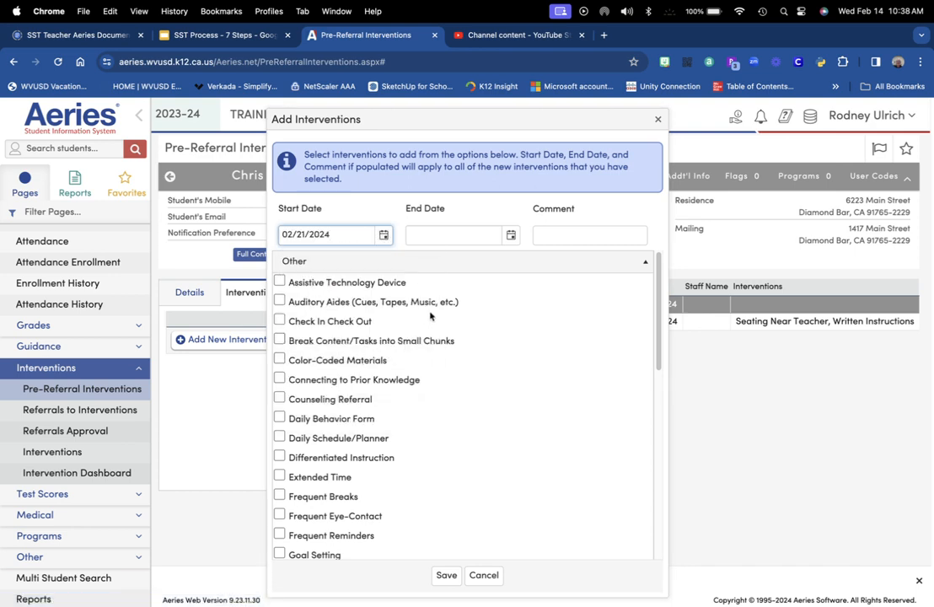
click(510, 236)
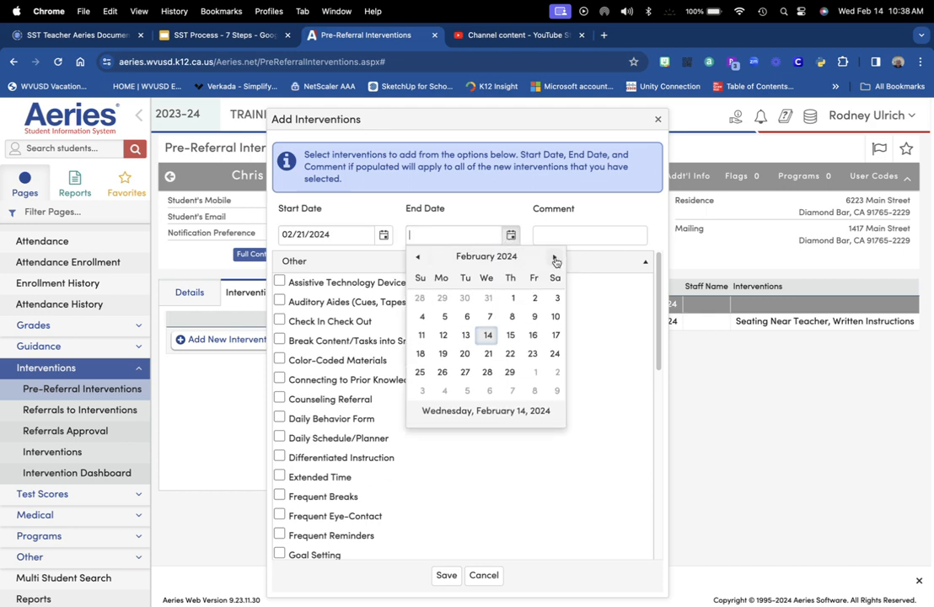
click(554, 256)
click(513, 390)
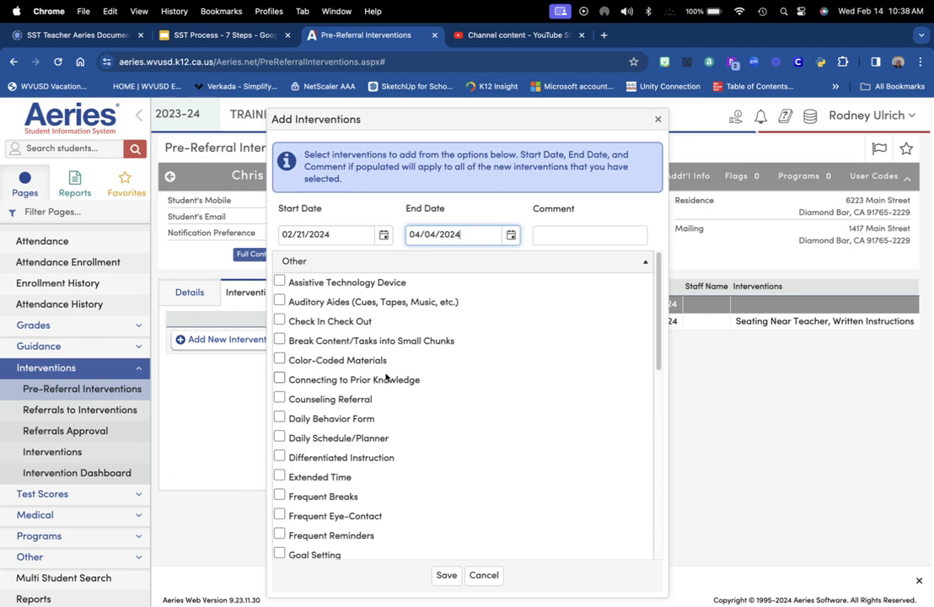
Check Small Group Instruction/Intervention, Written Instructions and Seating Near Teacher, commenting 'Summarize'
scroll(386, 377, down, 10)
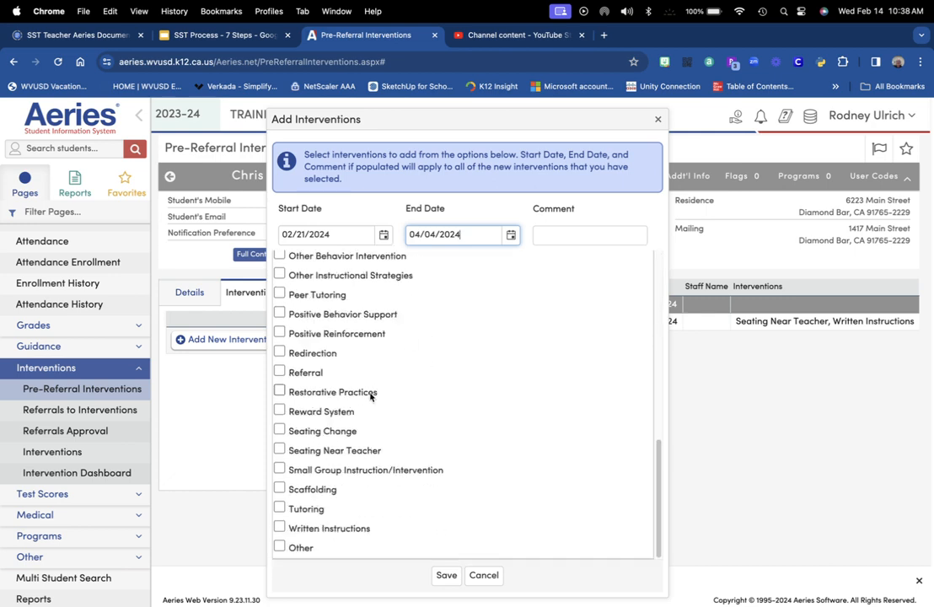
click(279, 469)
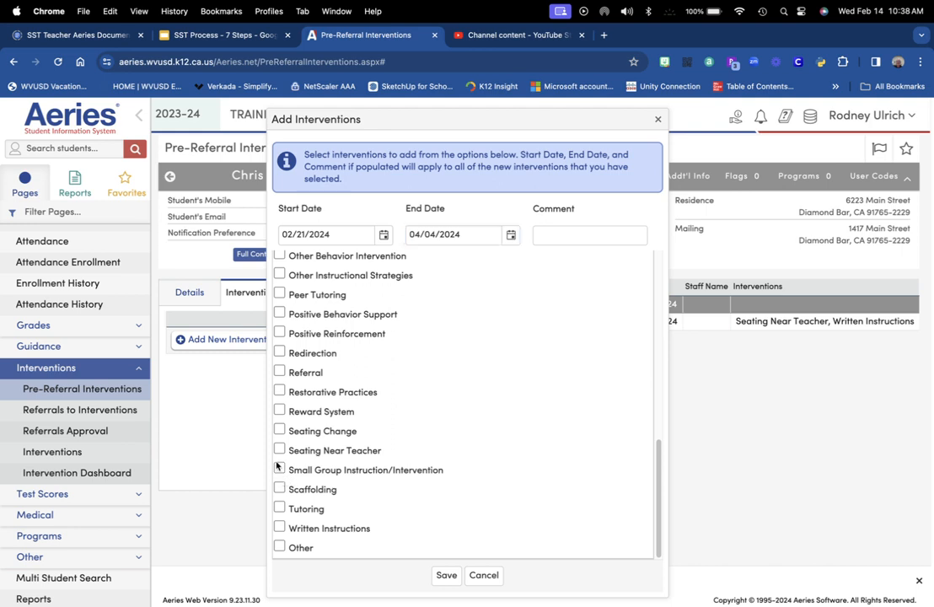
click(278, 527)
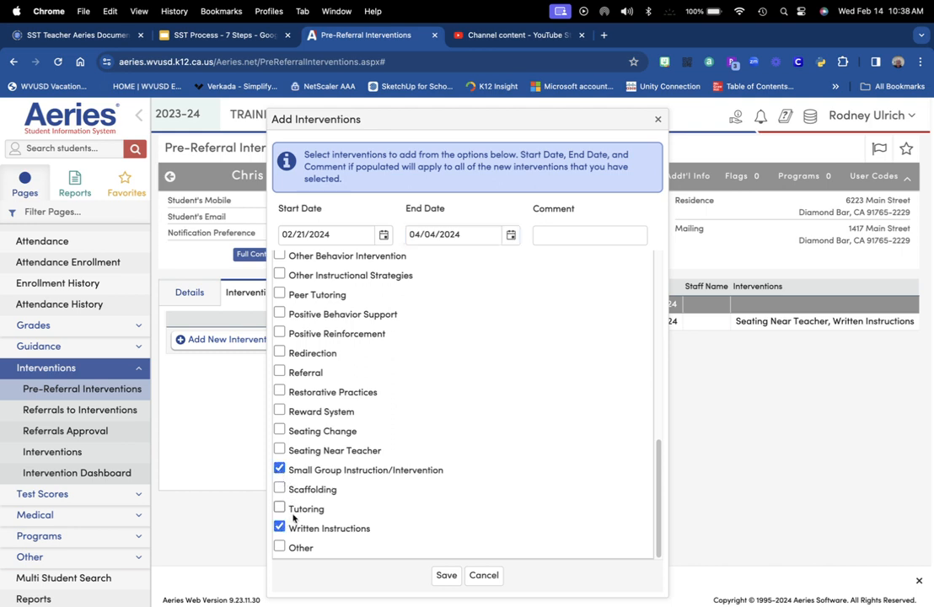
click(280, 450)
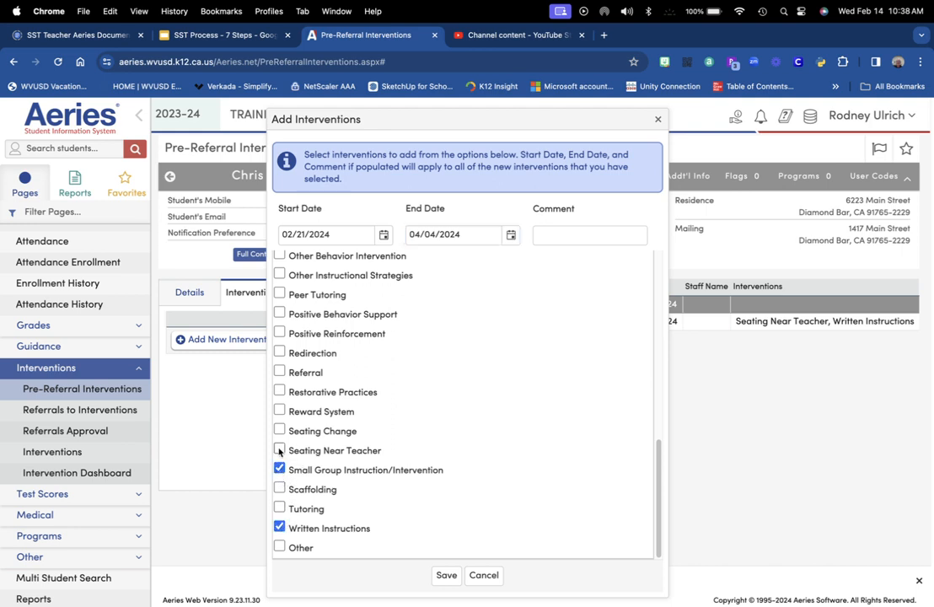
click(565, 235)
text(Summari)
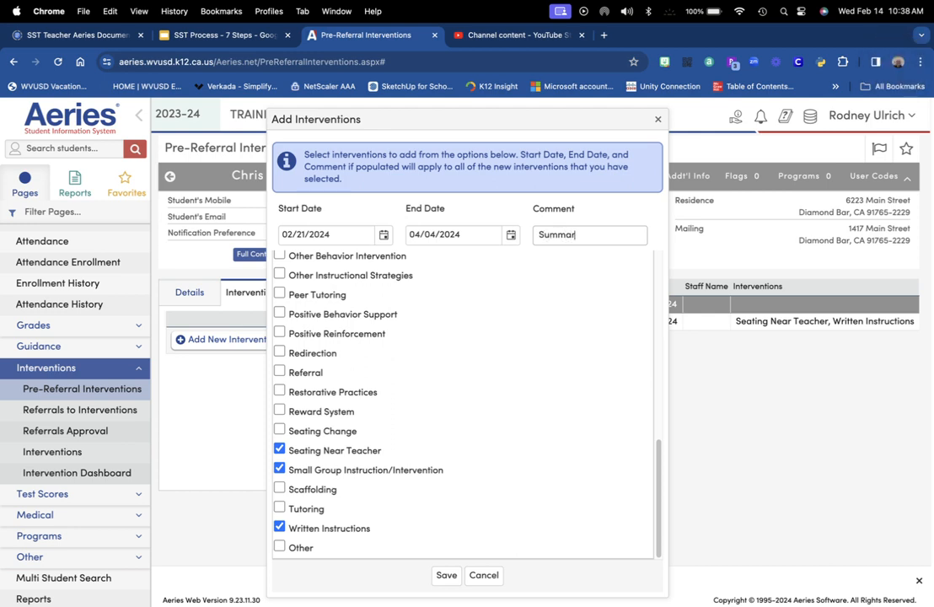
text(ze)
mouse_move(436, 593)
Save the three interventions, then go to the Referrals to Interventions page
click(446, 575)
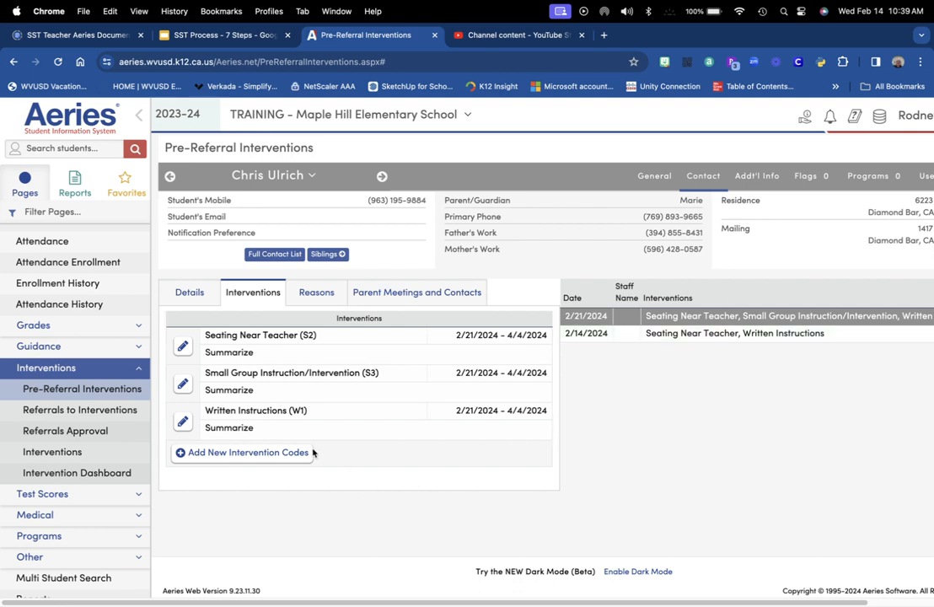
click(100, 411)
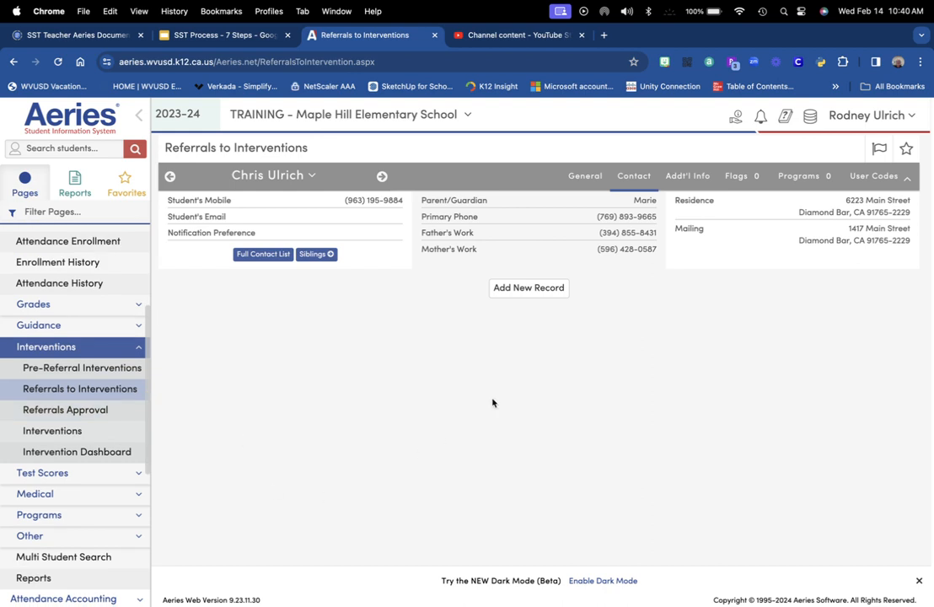
Start a new referral with the requester's name, title Teacher, and family notified 02/28/2024
click(534, 288)
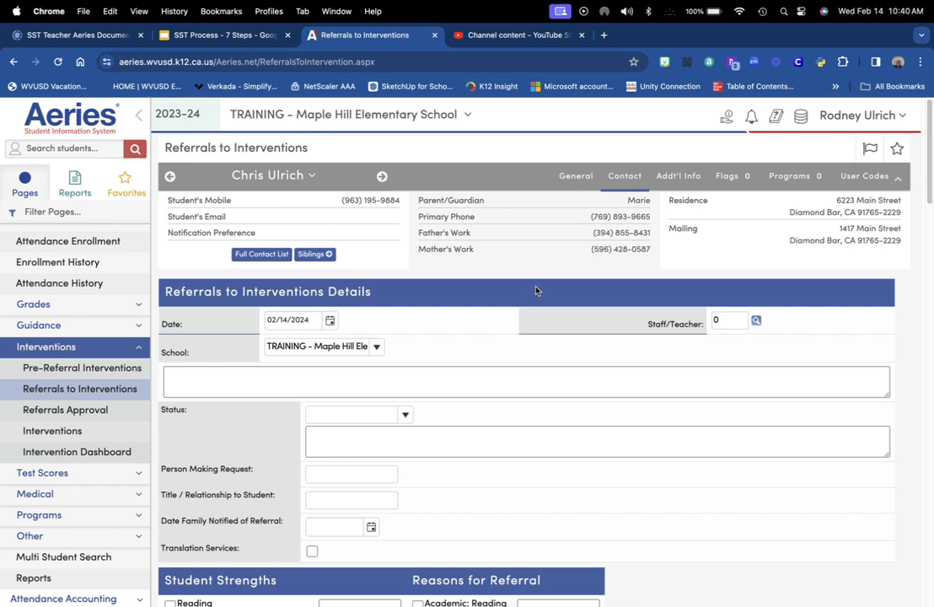
scroll(771, 437, down, 2)
scroll(773, 442, down, 2)
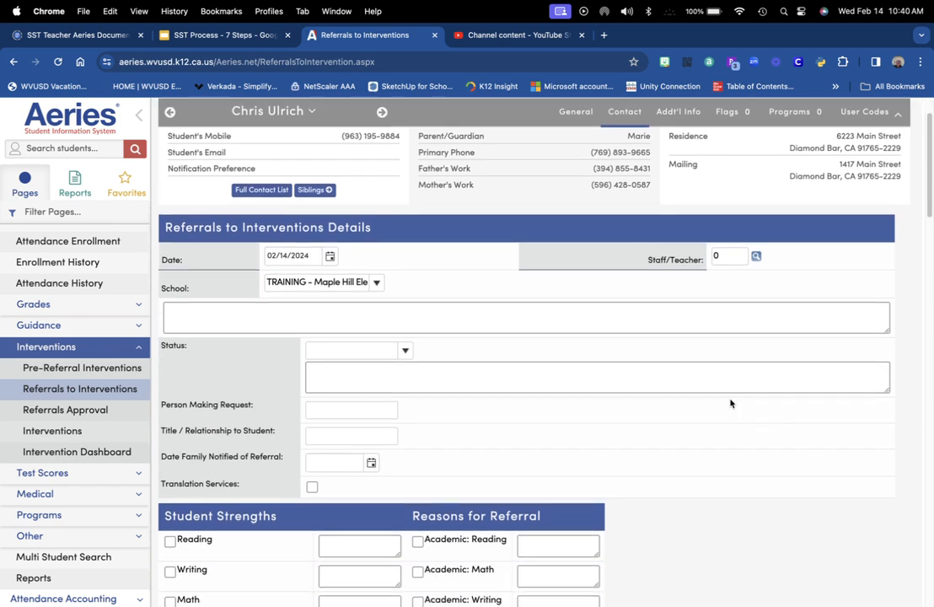
click(338, 407)
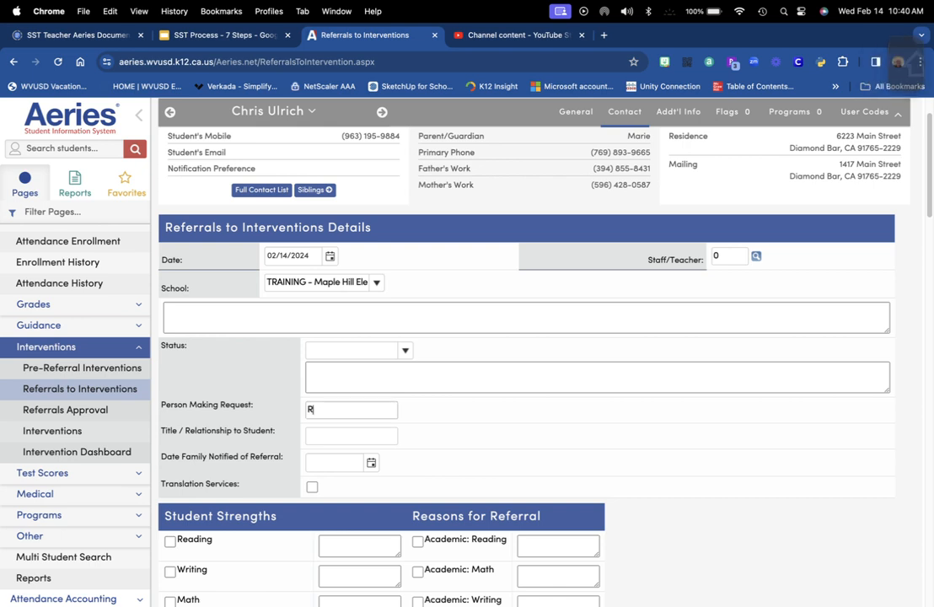
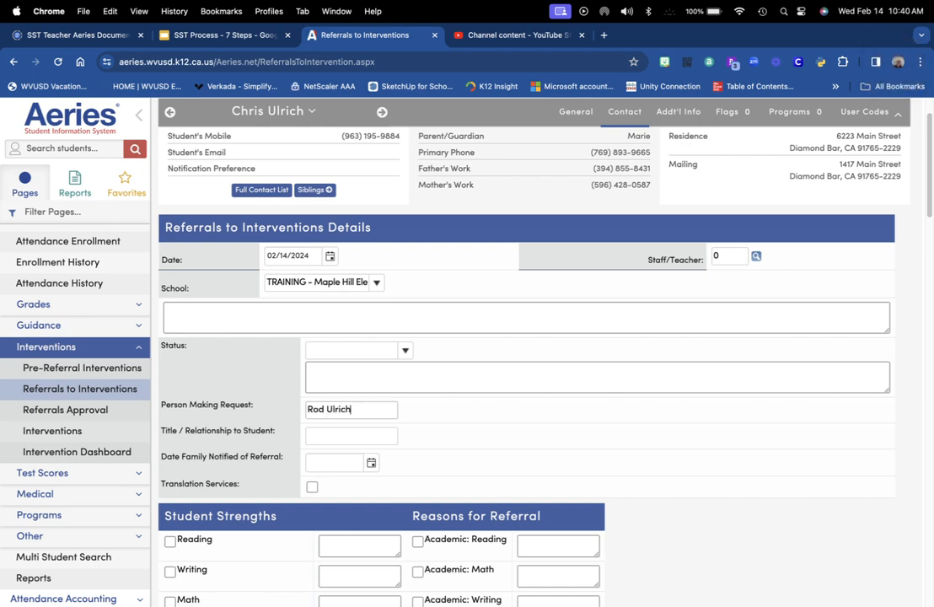
key(Tab)
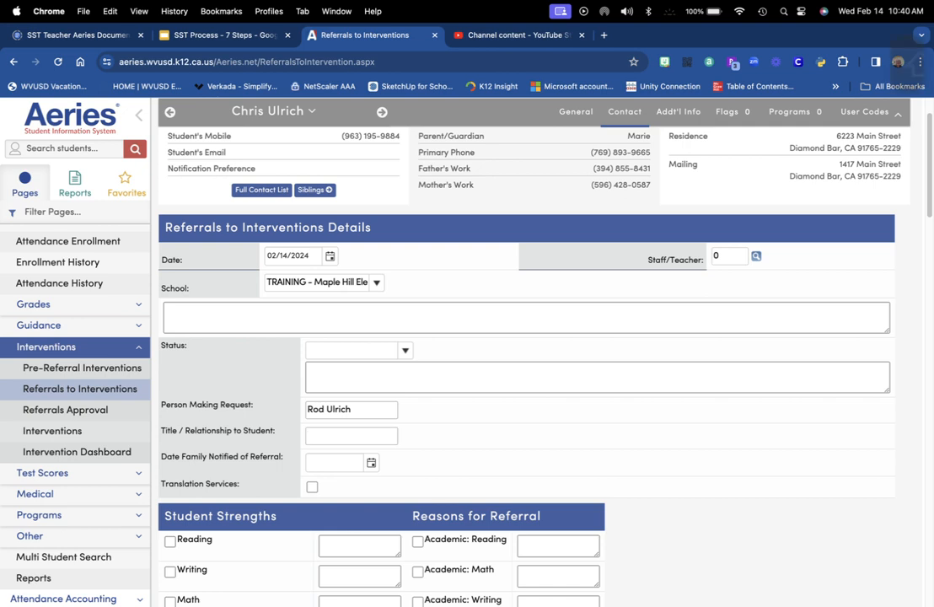
text(Teacher)
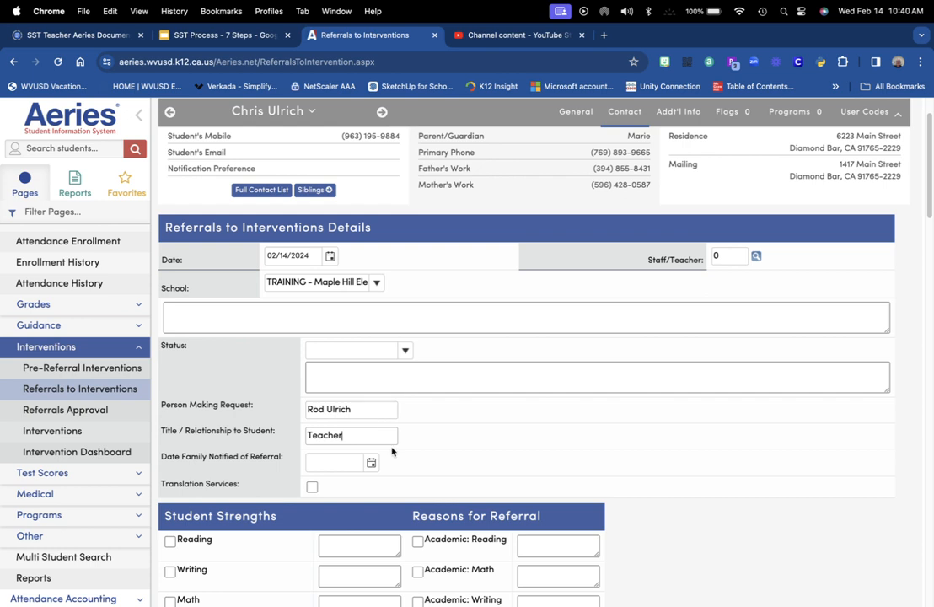
click(371, 464)
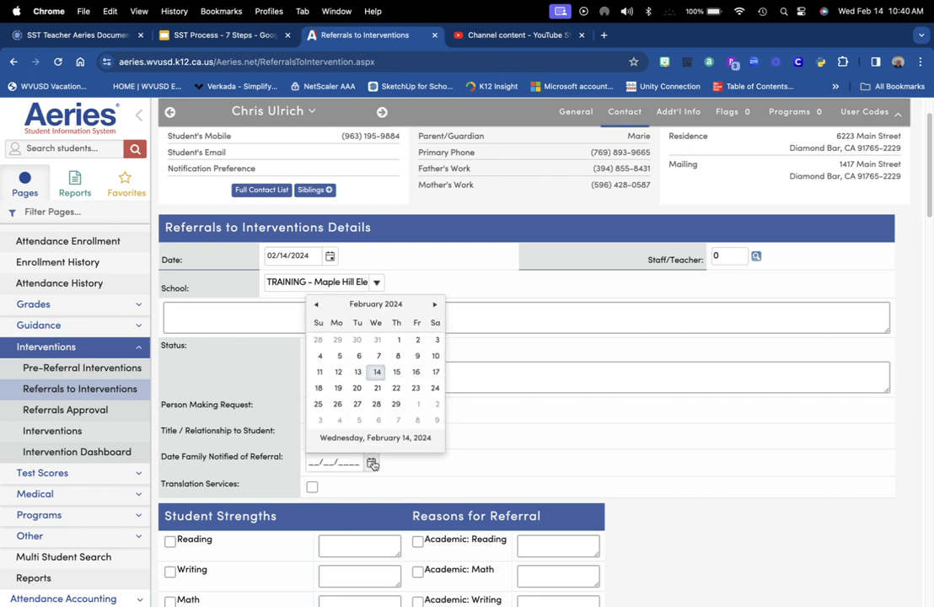
click(377, 404)
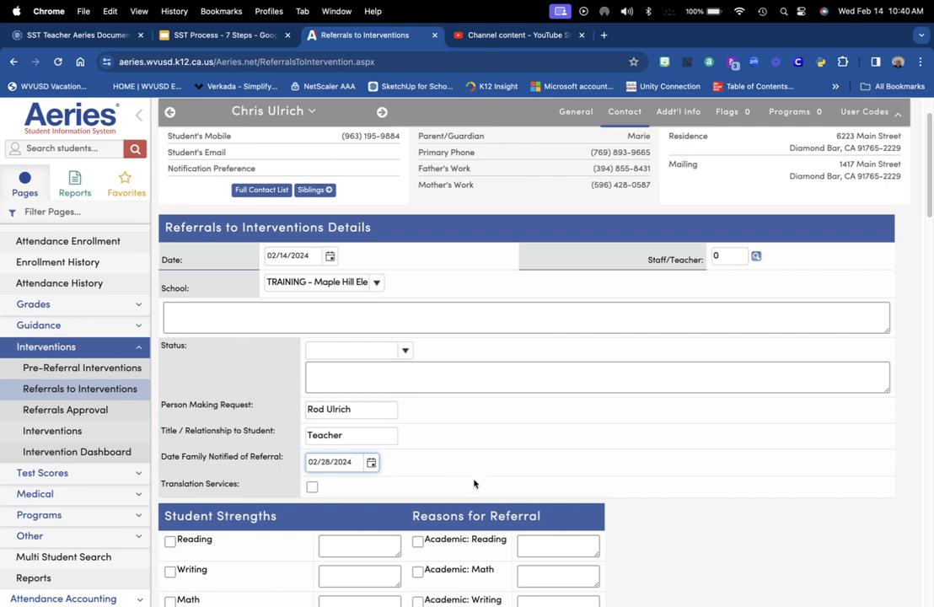
scroll(411, 417, down, 3)
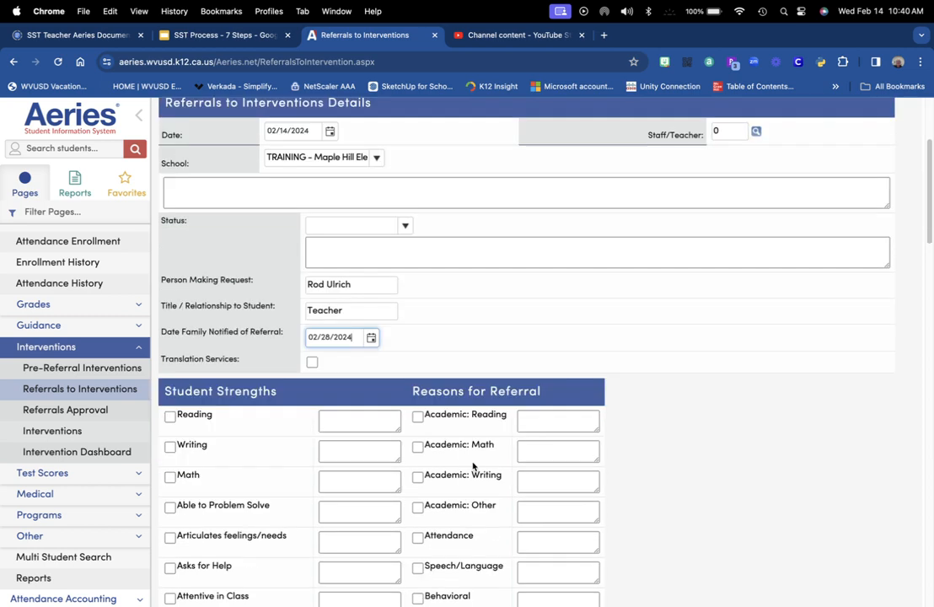
Request Spanish translation services for the family on the referral
click(311, 363)
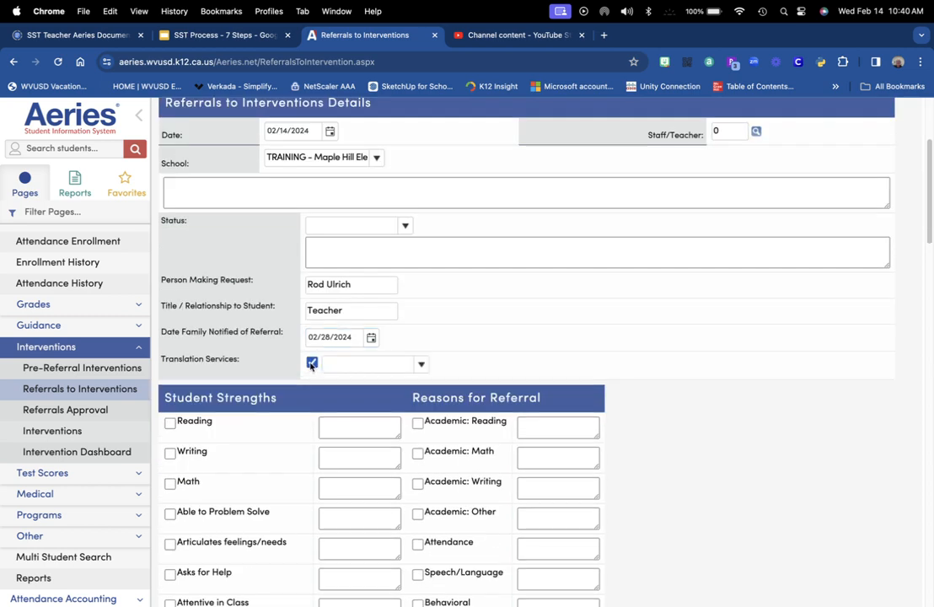
click(420, 364)
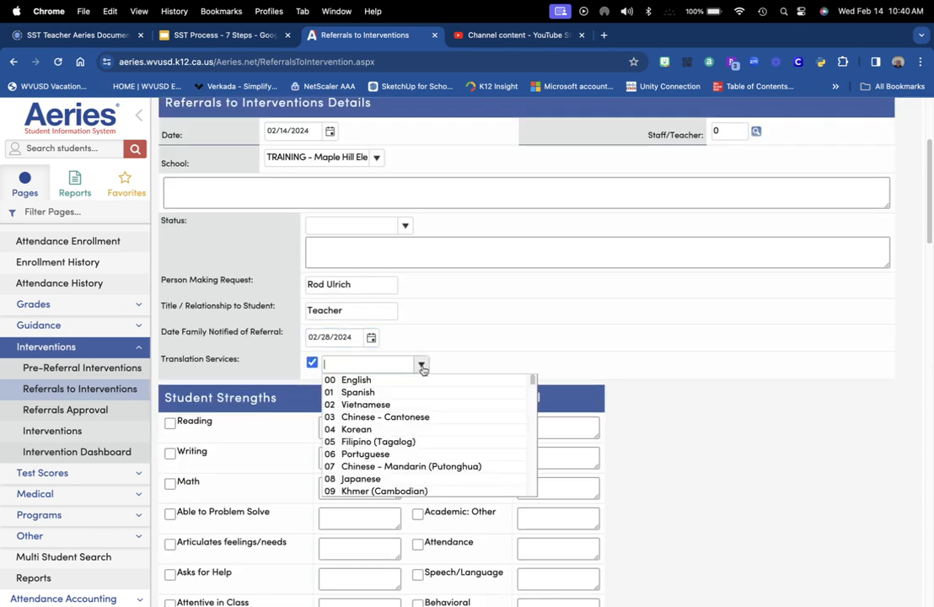
click(378, 392)
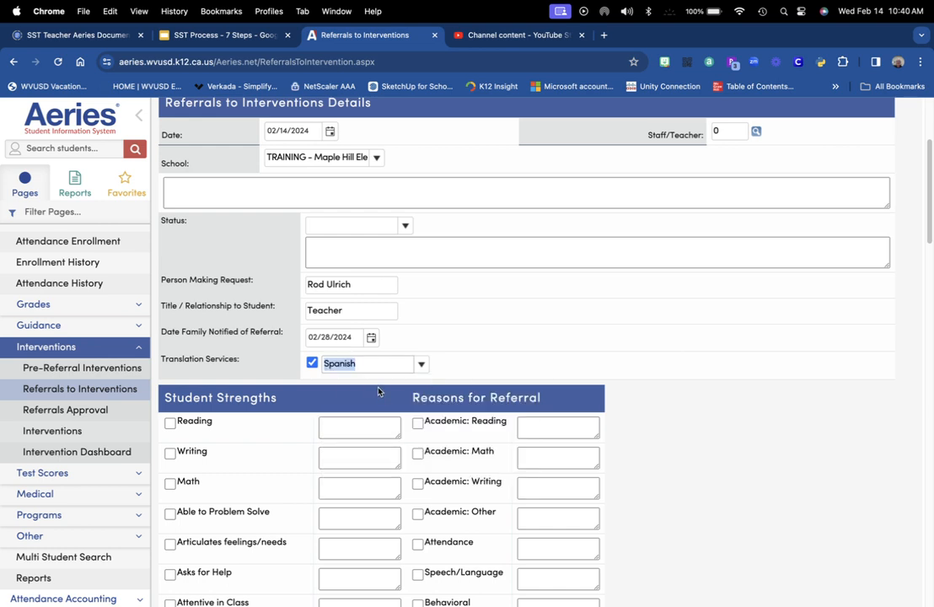
scroll(671, 472, down, 5)
scroll(706, 486, down, 1)
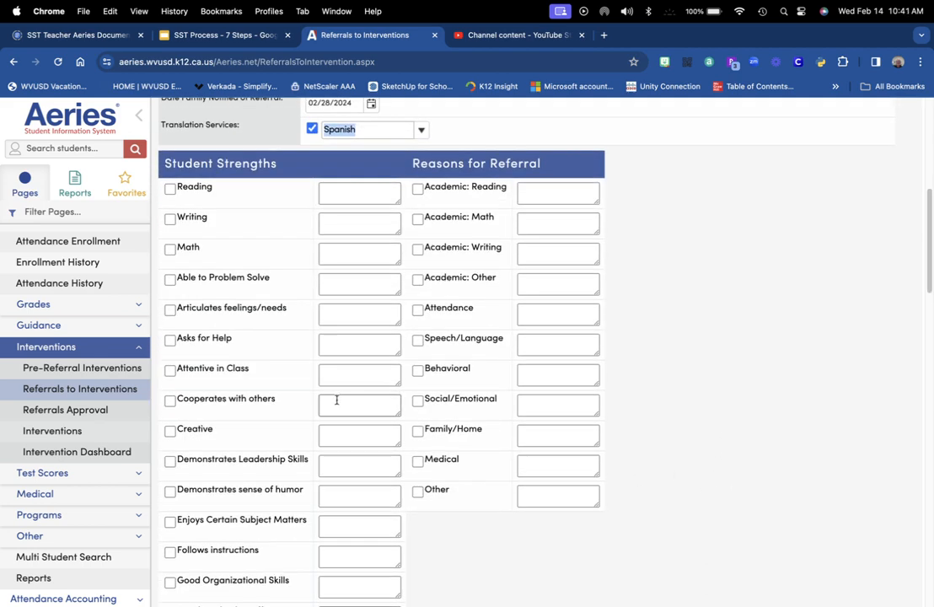
Mark Attentive in Class and Follows instructions as strengths, and give Academic: Other reason 'Low test scores'
click(171, 371)
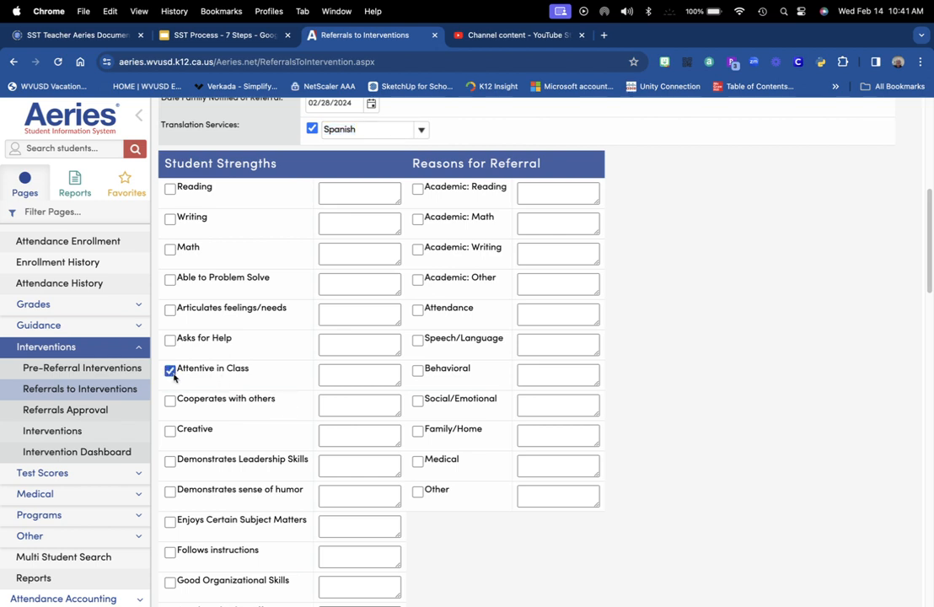
click(171, 553)
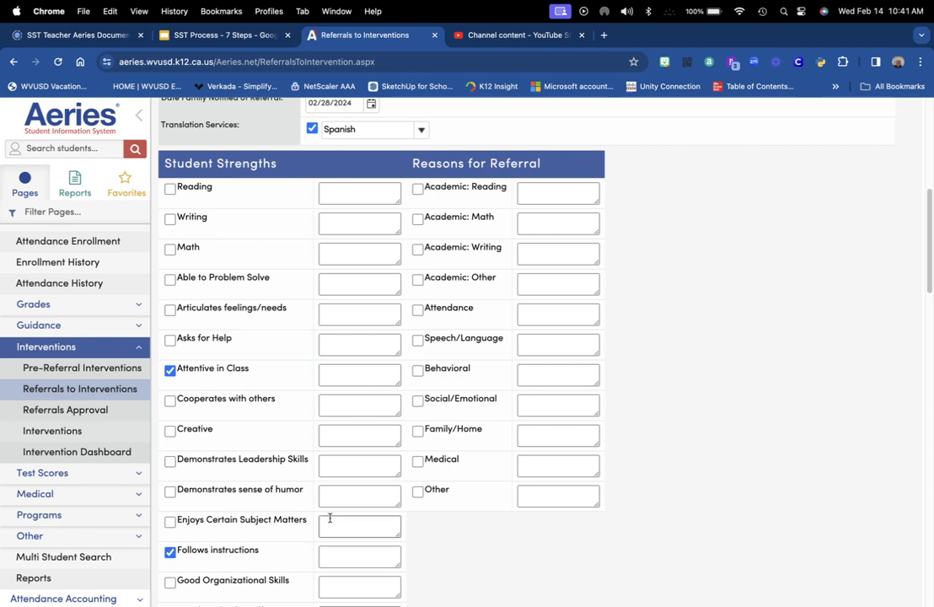
click(419, 281)
click(546, 284)
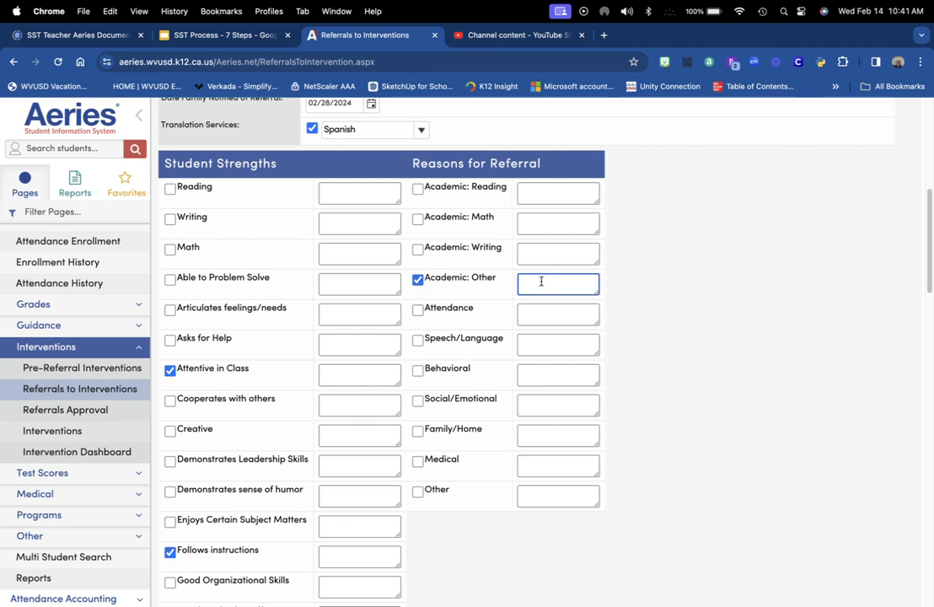
text(Low test scores)
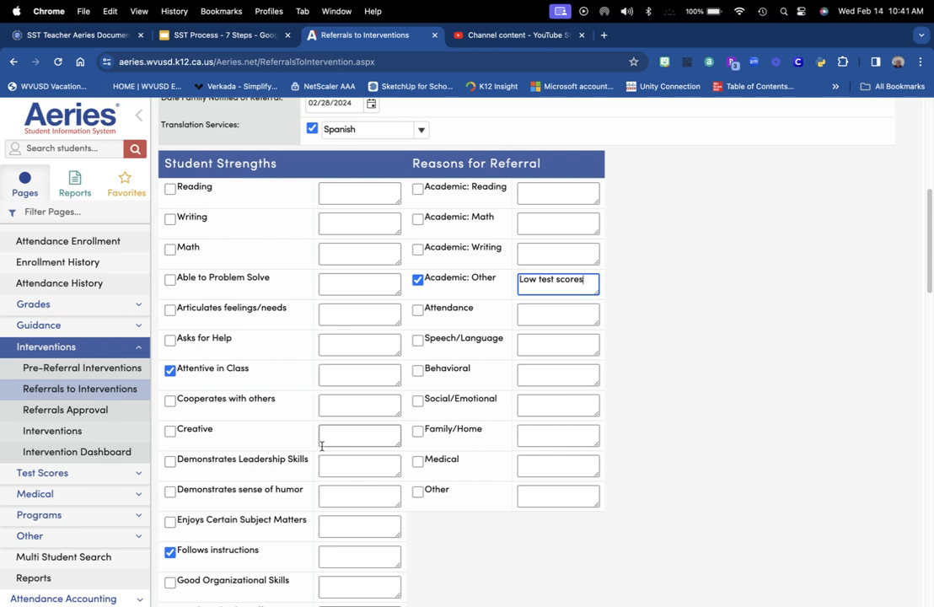
Record Small Group Instruction, Written Instructions and Seating Change as prior interventions, then save the referral
scroll(321, 446, down, 15)
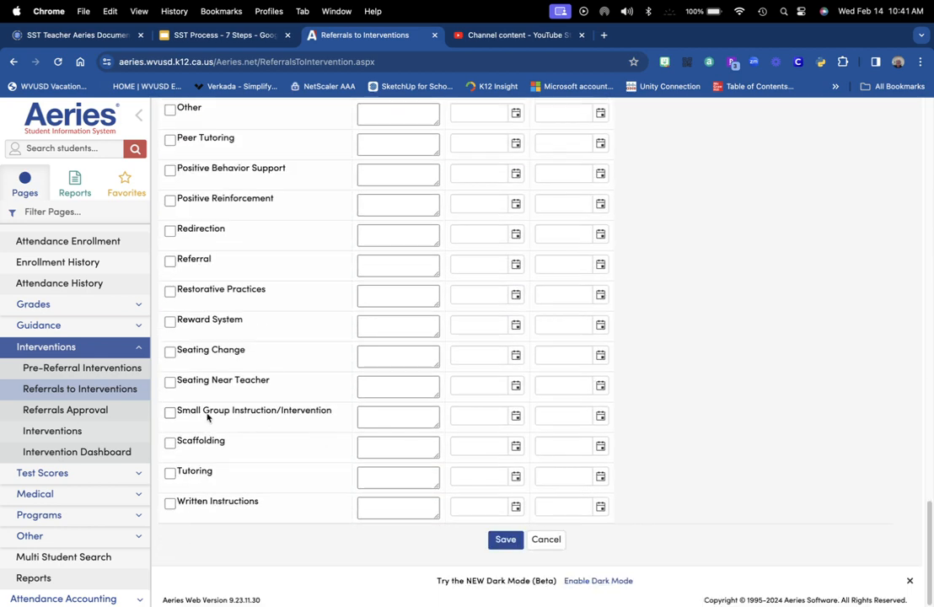
click(170, 413)
click(170, 503)
click(169, 352)
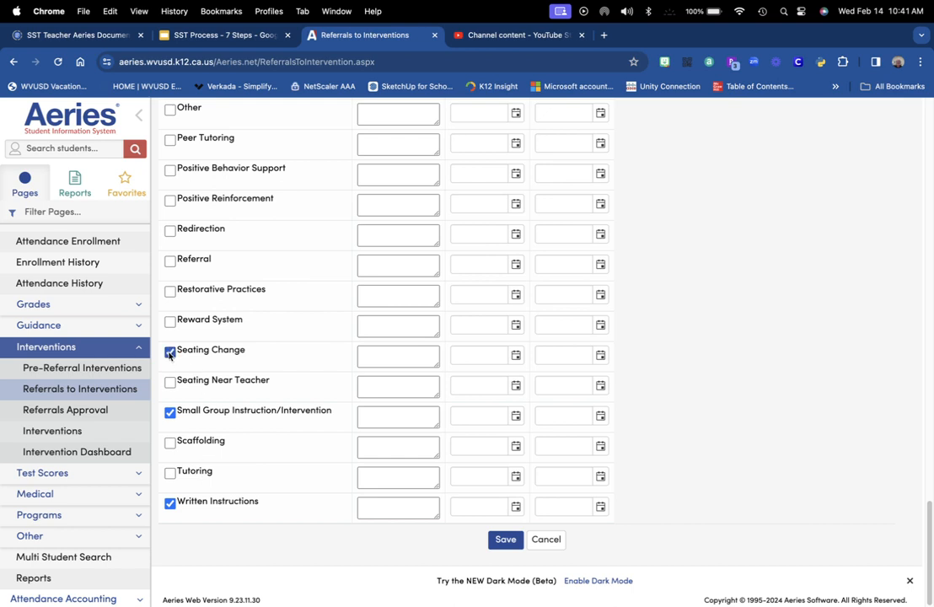
click(512, 545)
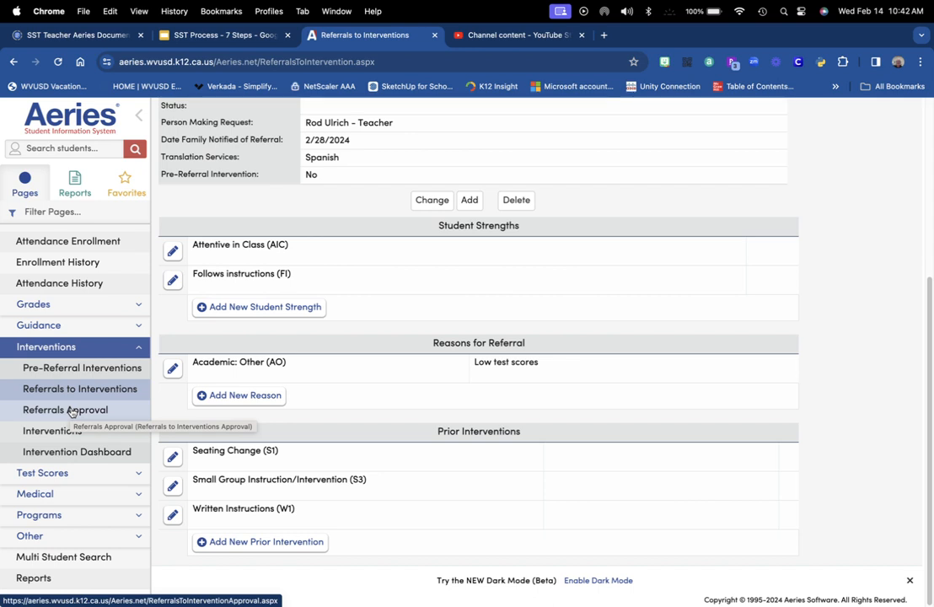
Go to Referrals Approval under Interventions to see the pending referral
click(72, 411)
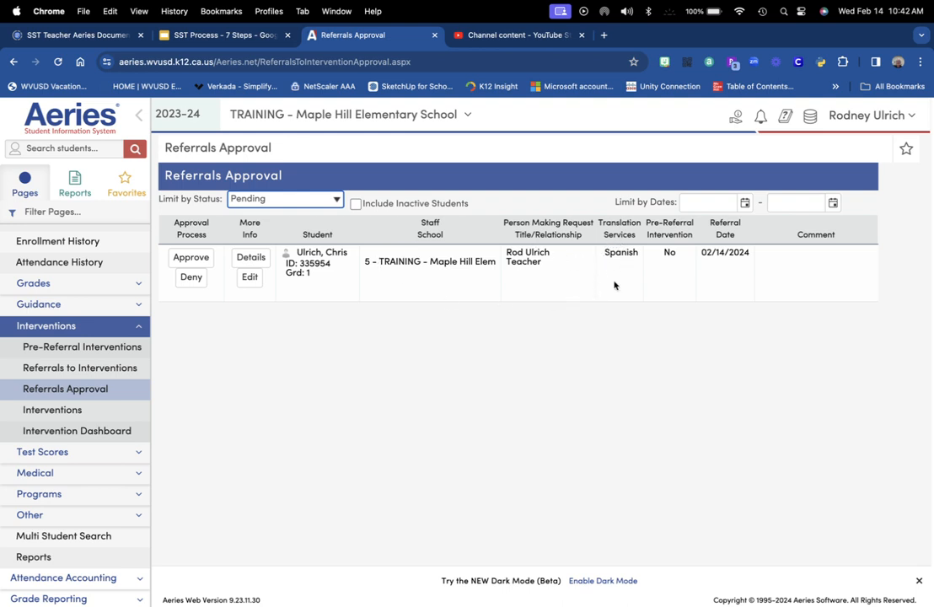
Approve the 02/14/2024 referral with the reason 'Meets the need'
click(189, 259)
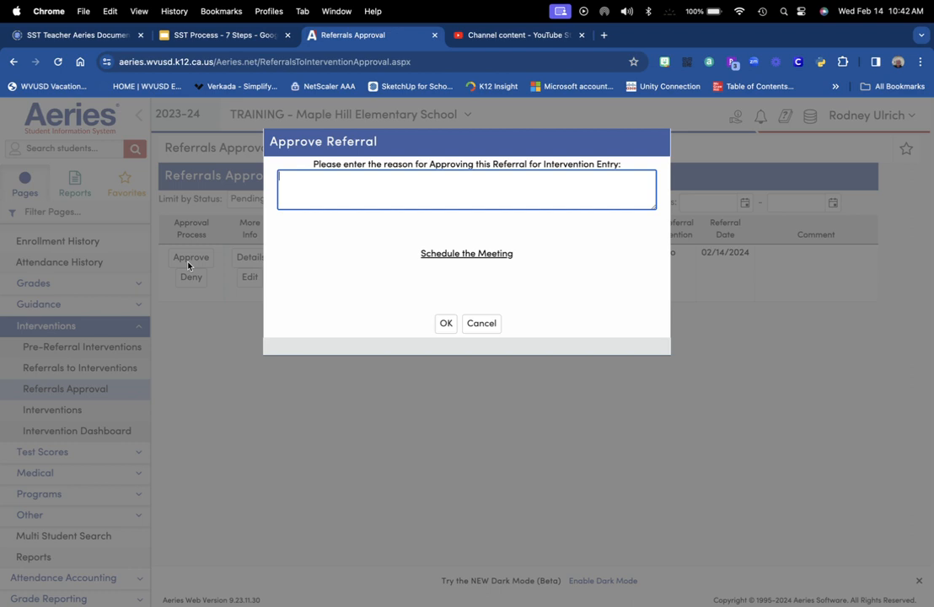
text(M)
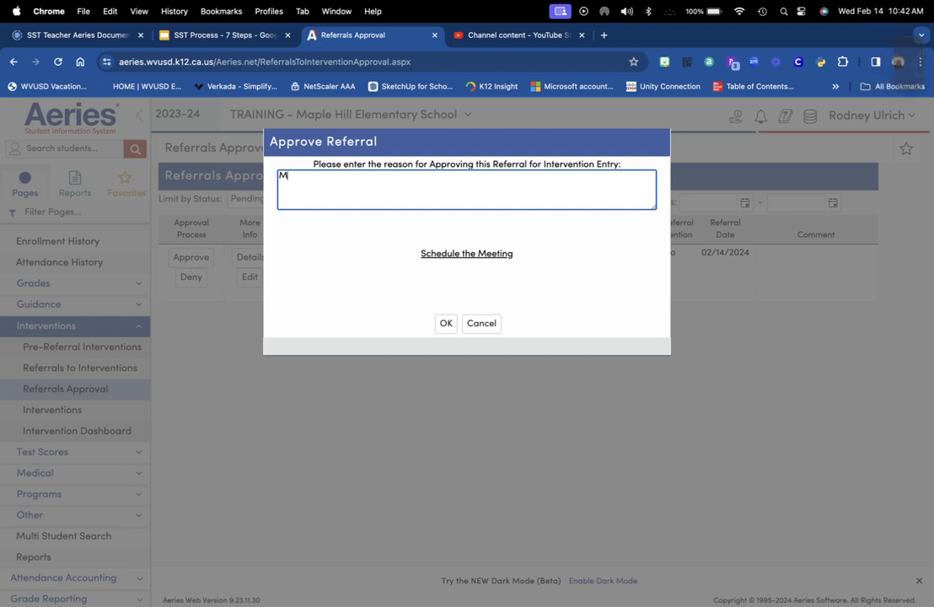
text(eets the)
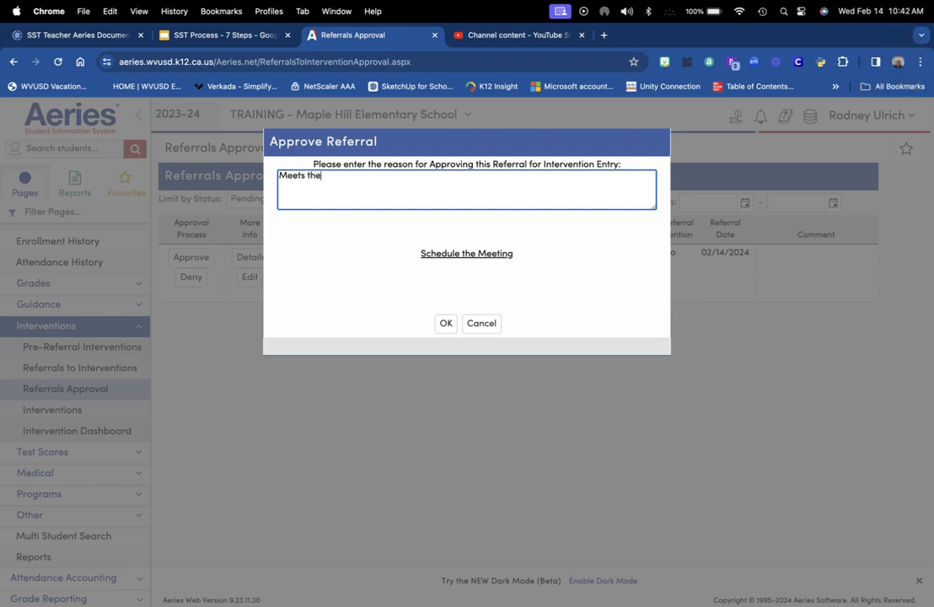
text( need)
click(445, 323)
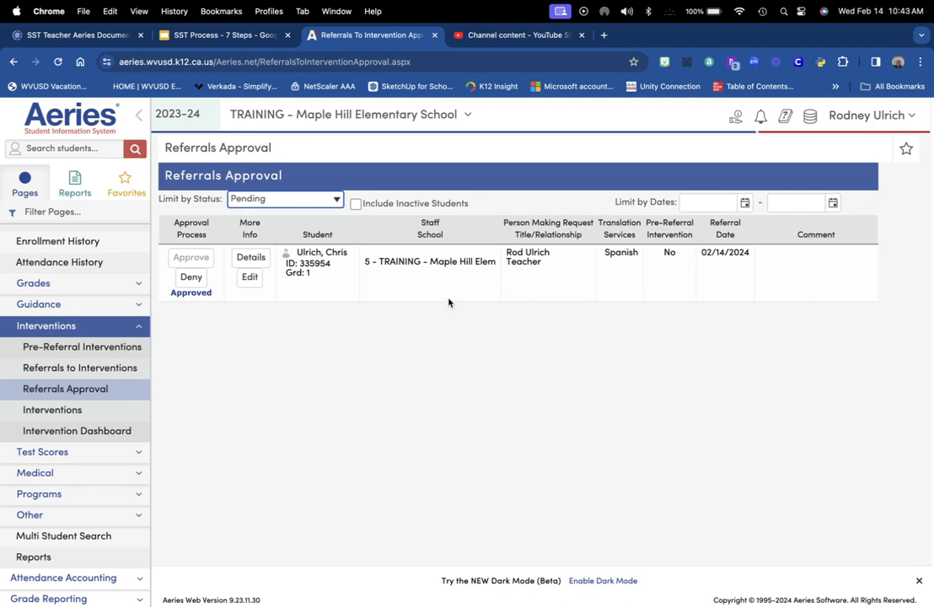
Add a new intervention record from the student's Interventions page
click(77, 411)
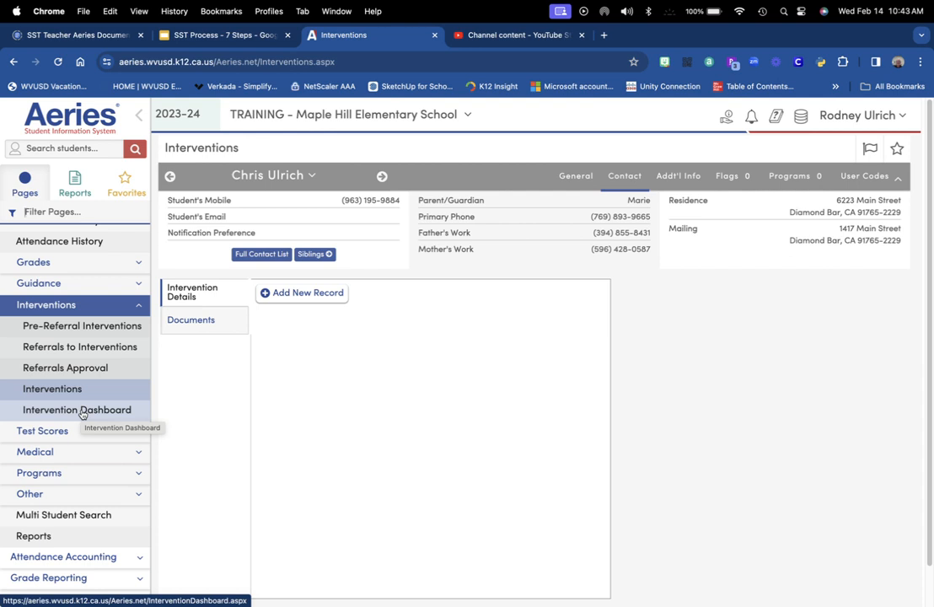
click(305, 294)
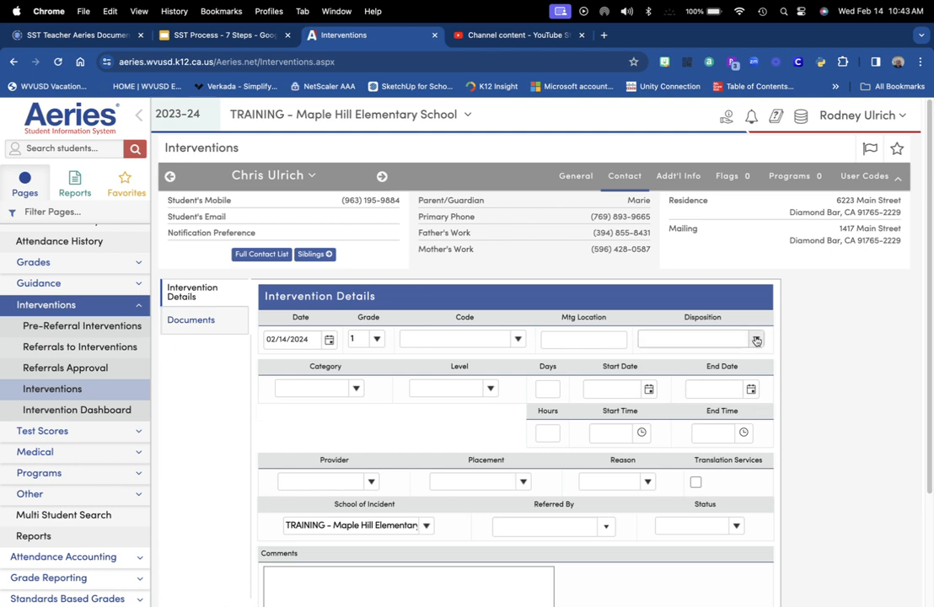
Set the intervention disposition to SST Meeting and its date to 03/14/2024
click(705, 339)
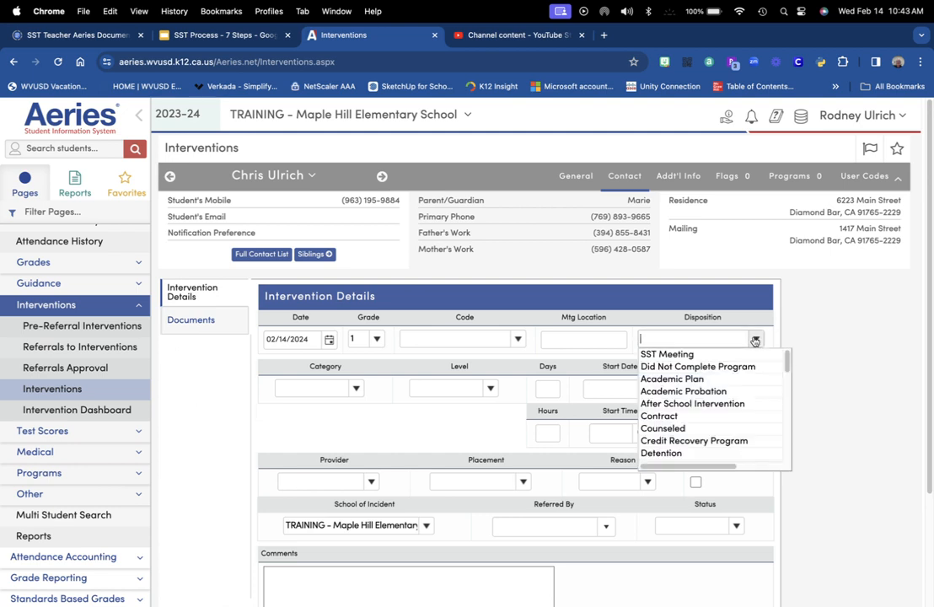
click(707, 357)
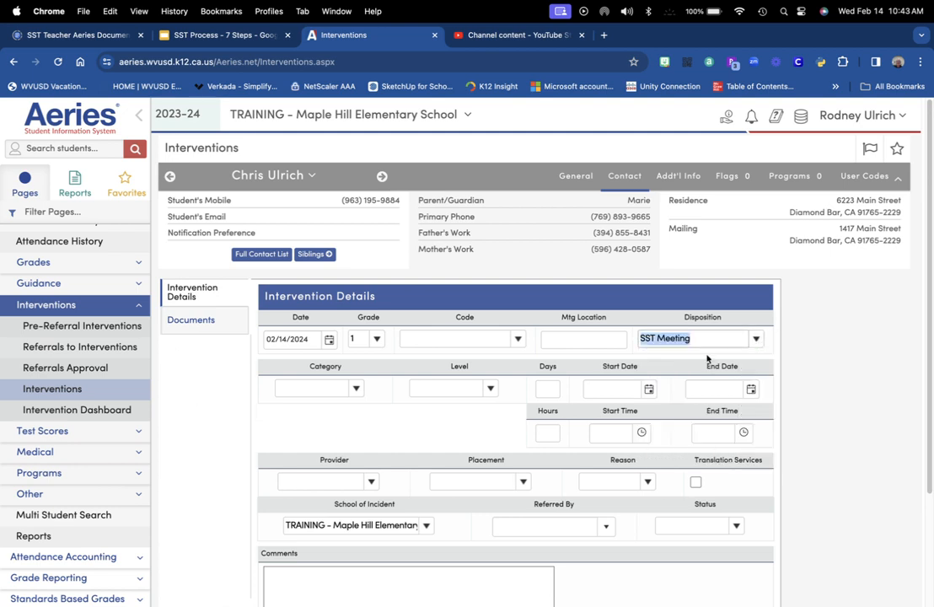
click(328, 339)
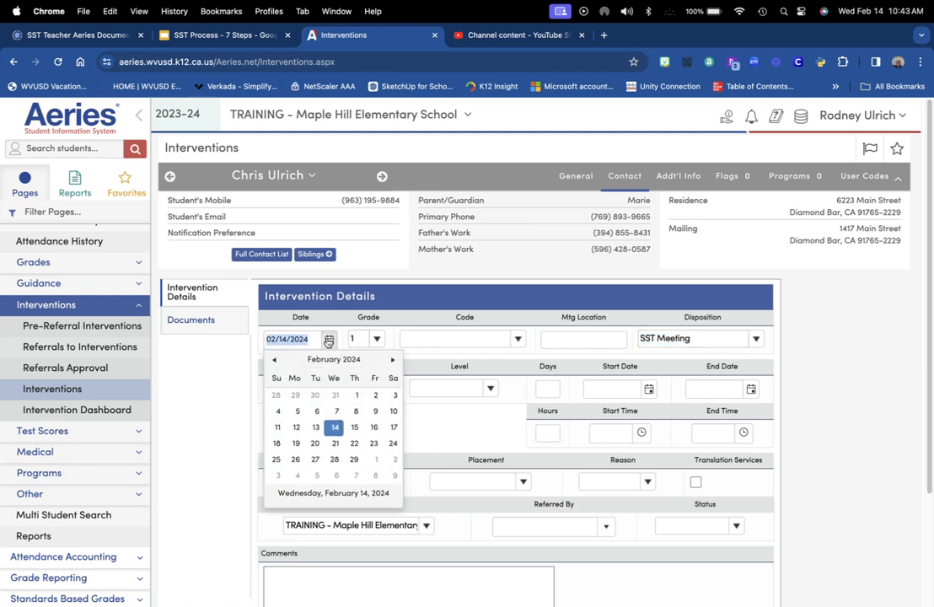
click(392, 361)
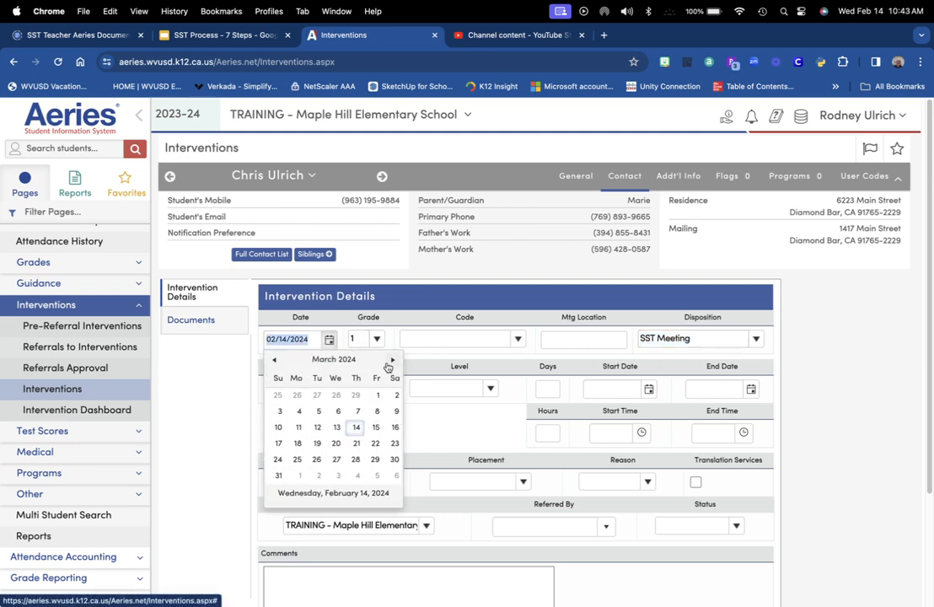
click(355, 429)
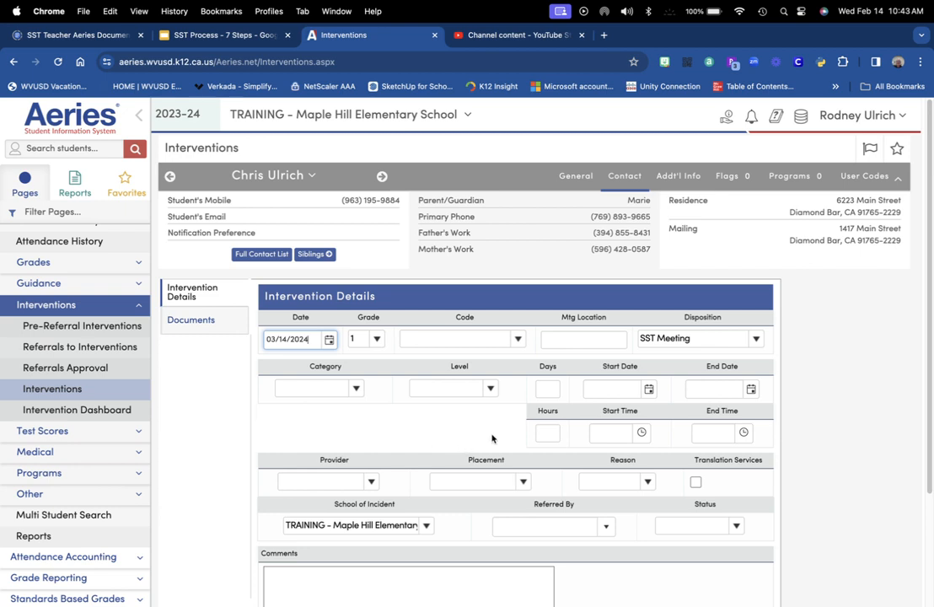
Set the start date to 02/14/2024 and the start time to 1:00 PM
click(649, 390)
click(655, 475)
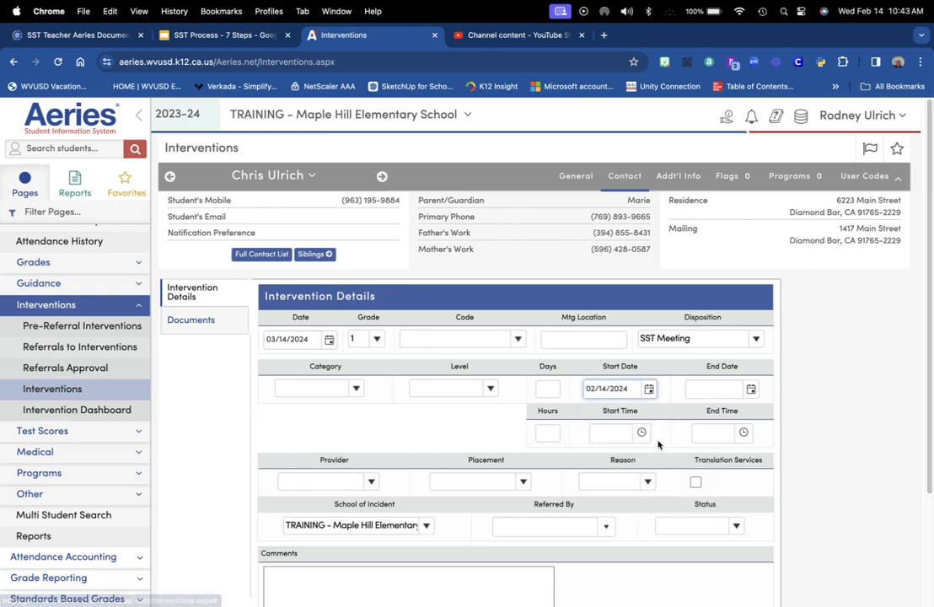
click(640, 433)
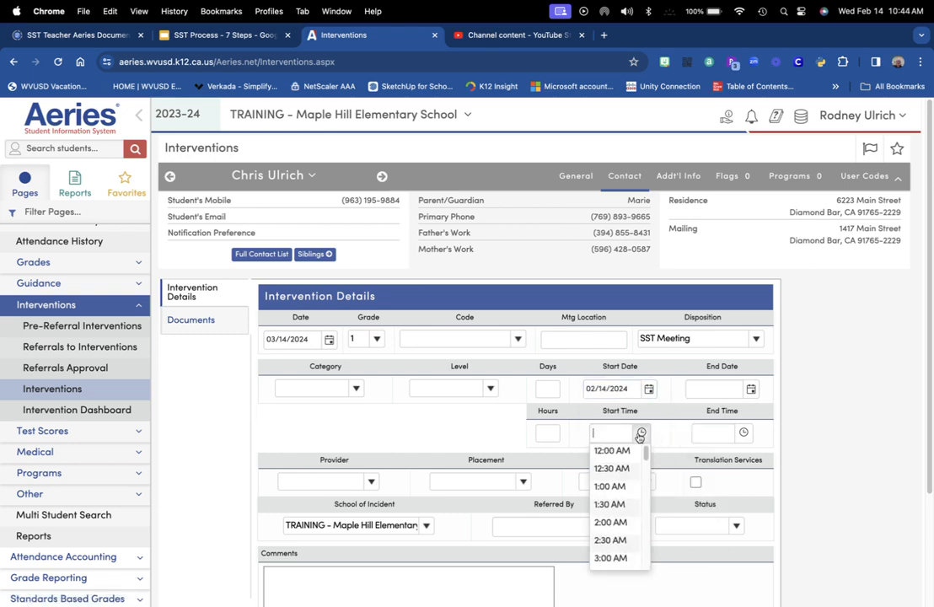
scroll(629, 533, down, 5)
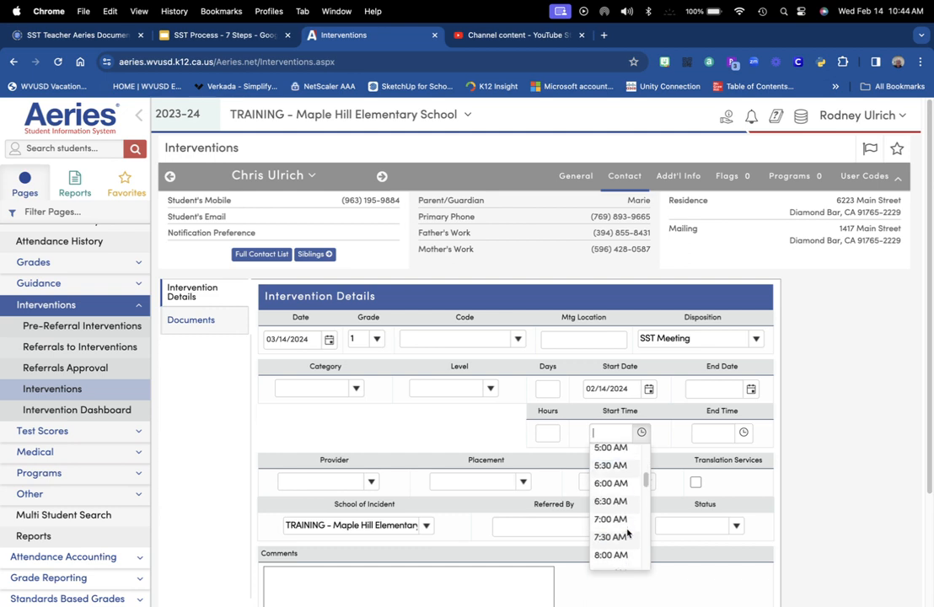
scroll(628, 532, down, 3)
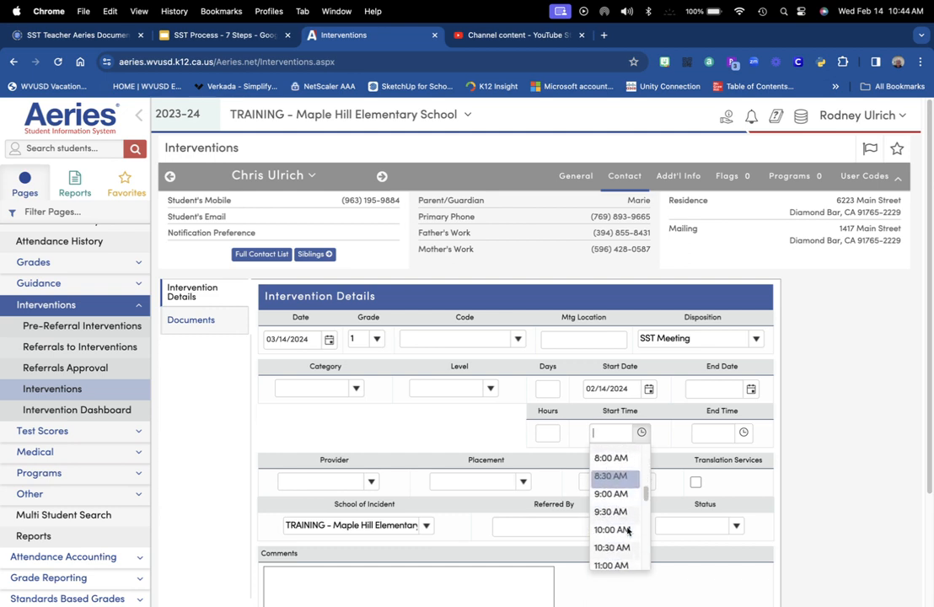
scroll(627, 531, down, 3)
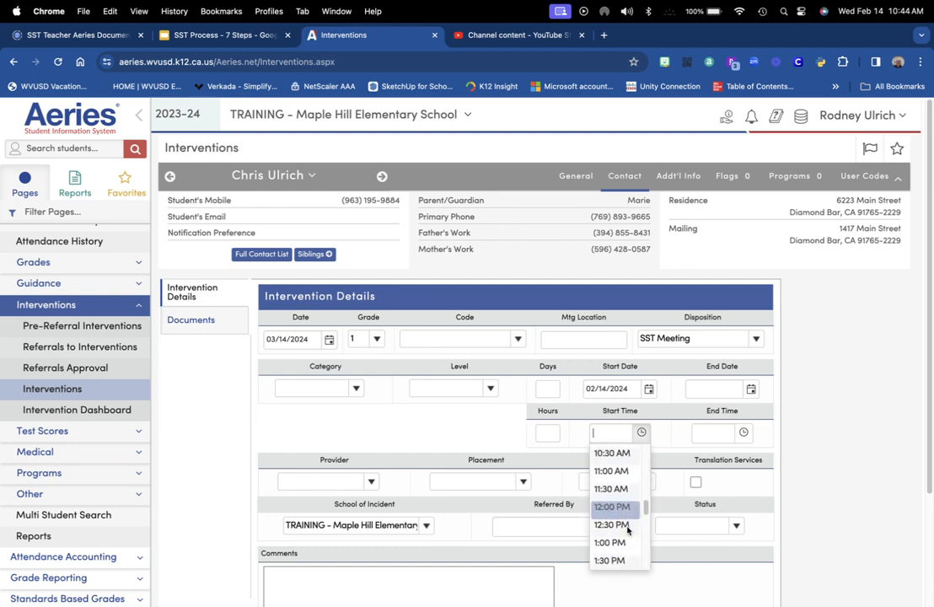
click(627, 548)
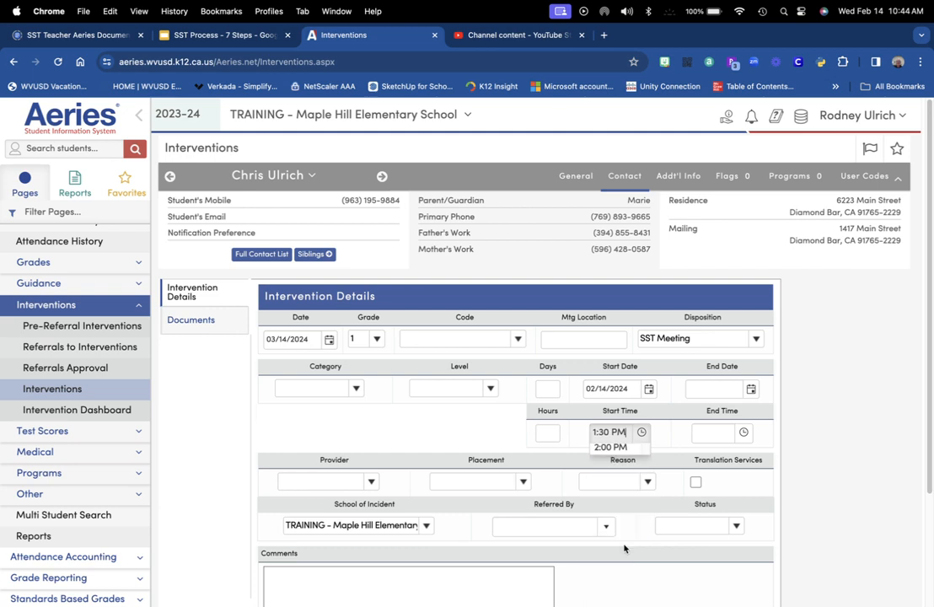
click(640, 433)
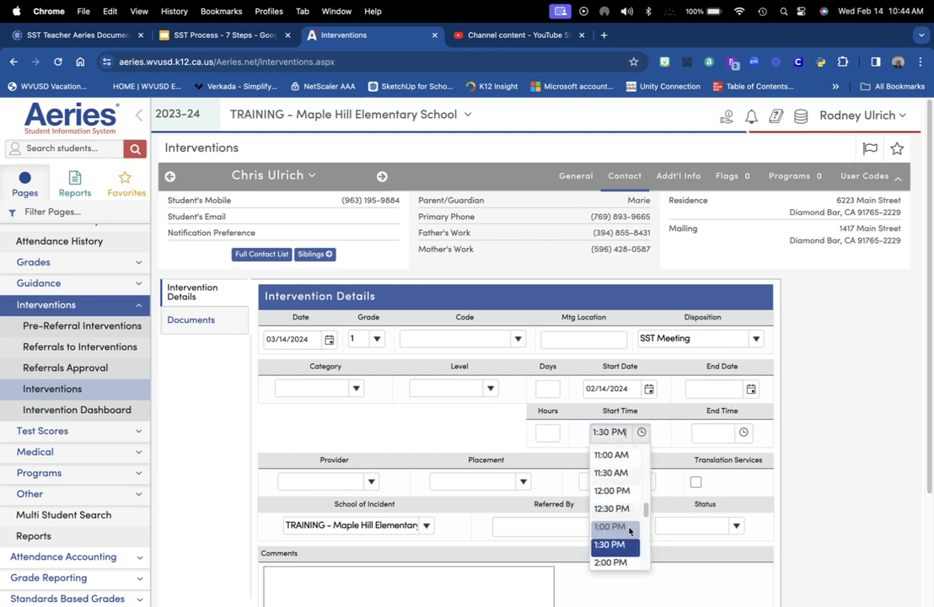
click(629, 528)
Leave the end date blank and set the end time to 3:00 PM
click(750, 389)
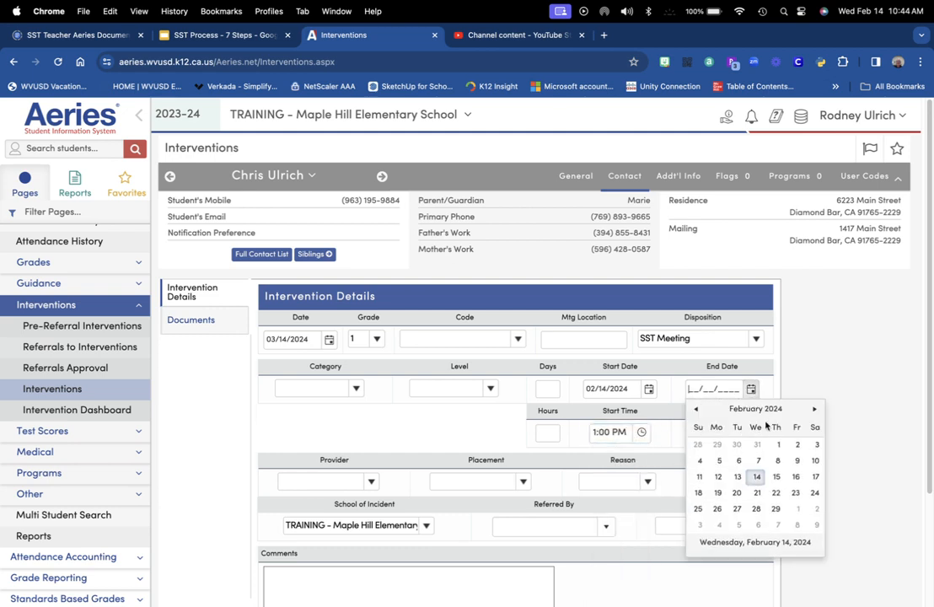
click(677, 402)
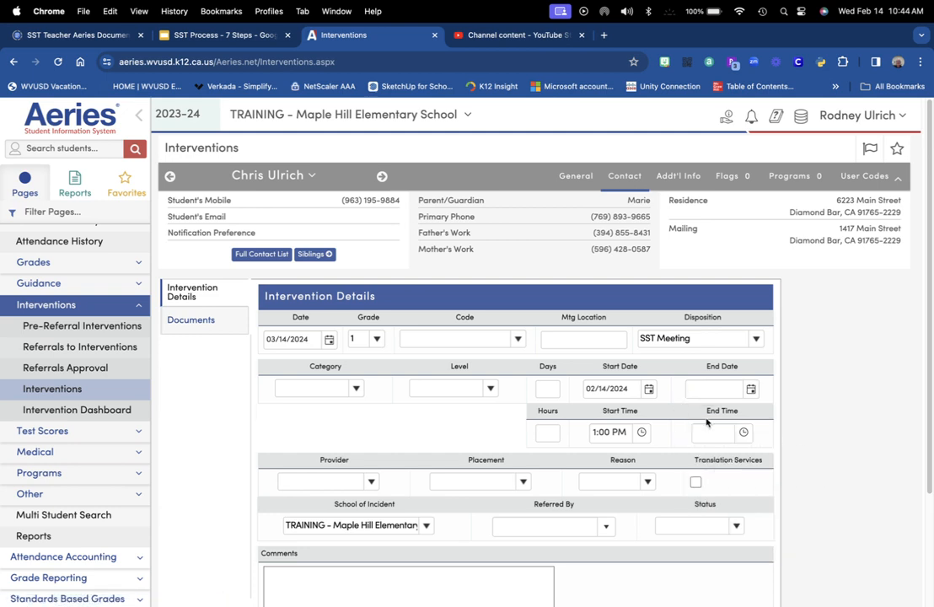
click(743, 432)
scroll(728, 517, down, 5)
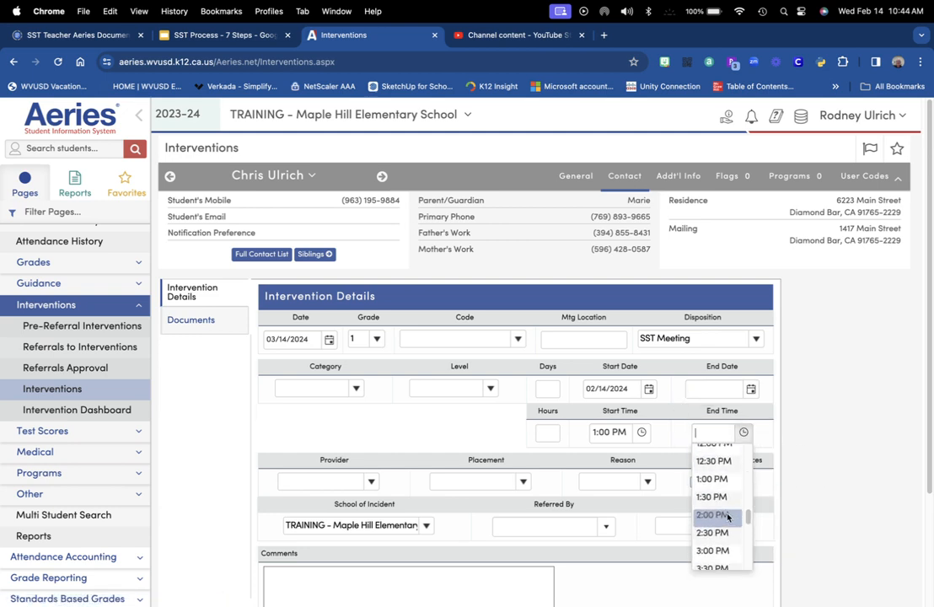
scroll(728, 516, down, 3)
scroll(720, 498, up, 1)
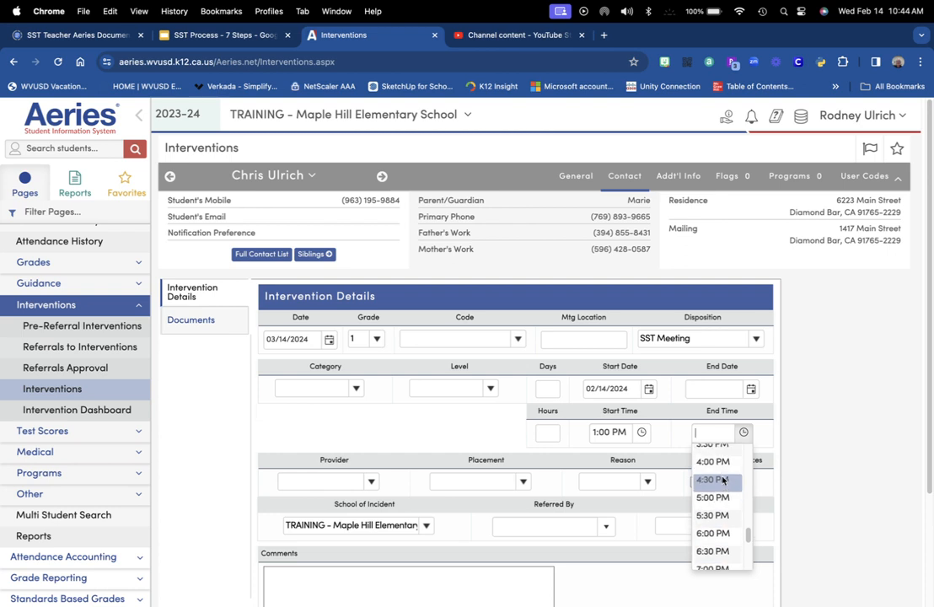
scroll(723, 472, up, 2)
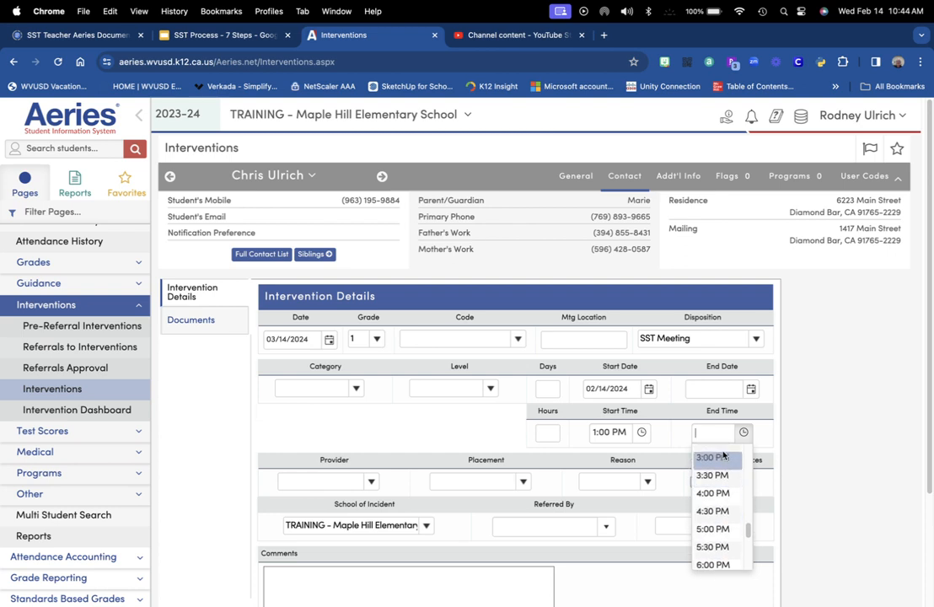
click(722, 456)
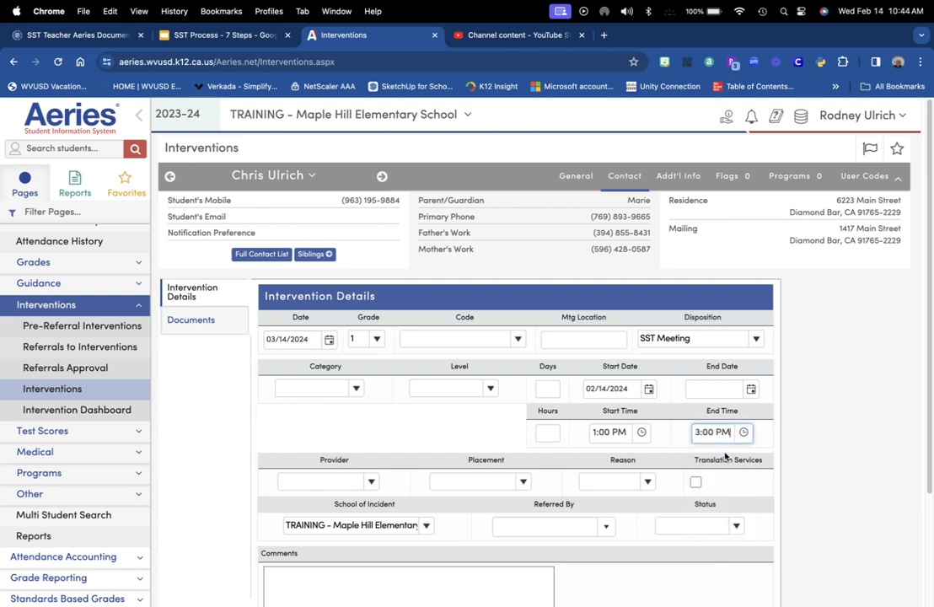
Set the intervention reason to Academic and request Spanish translation services
click(649, 483)
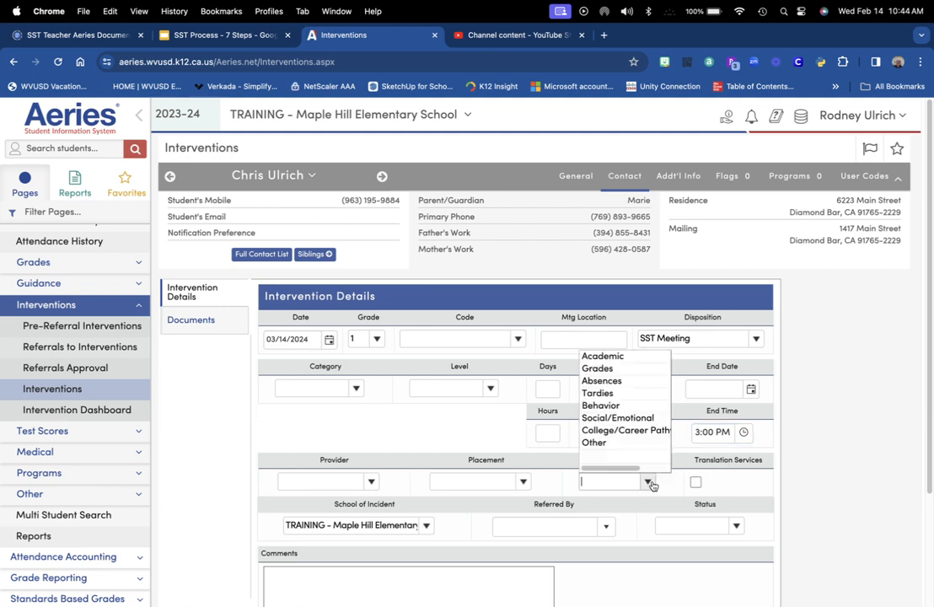
click(600, 356)
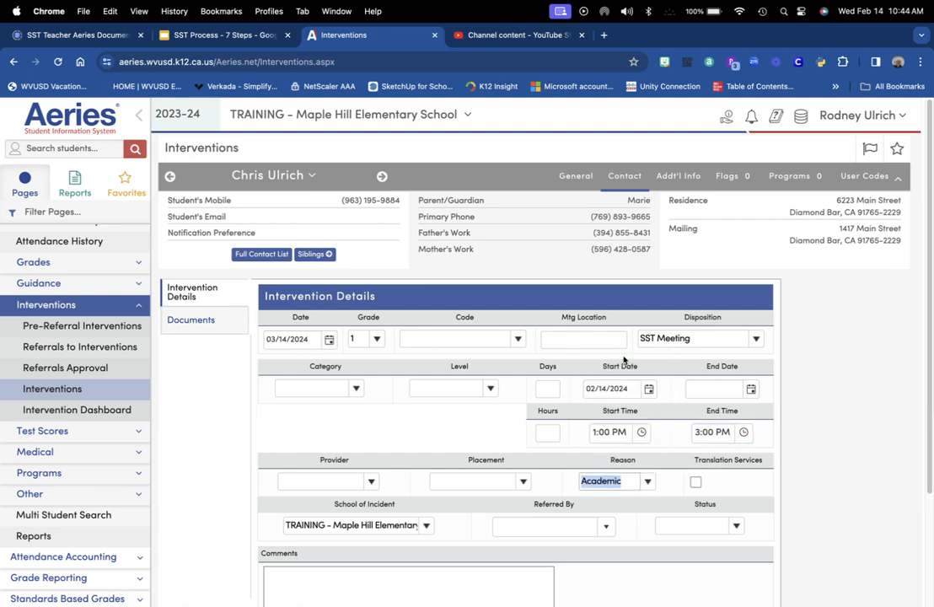
click(696, 481)
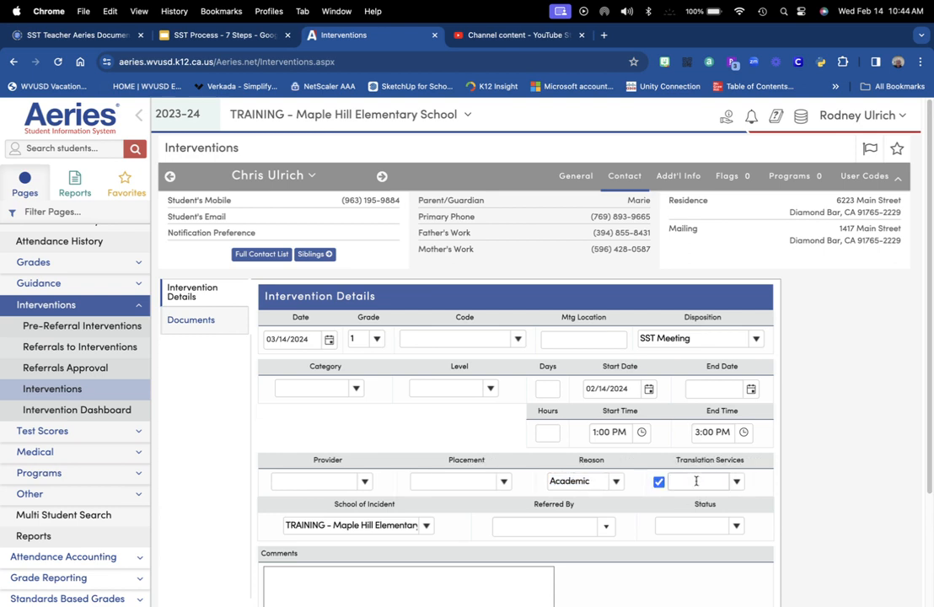
click(736, 482)
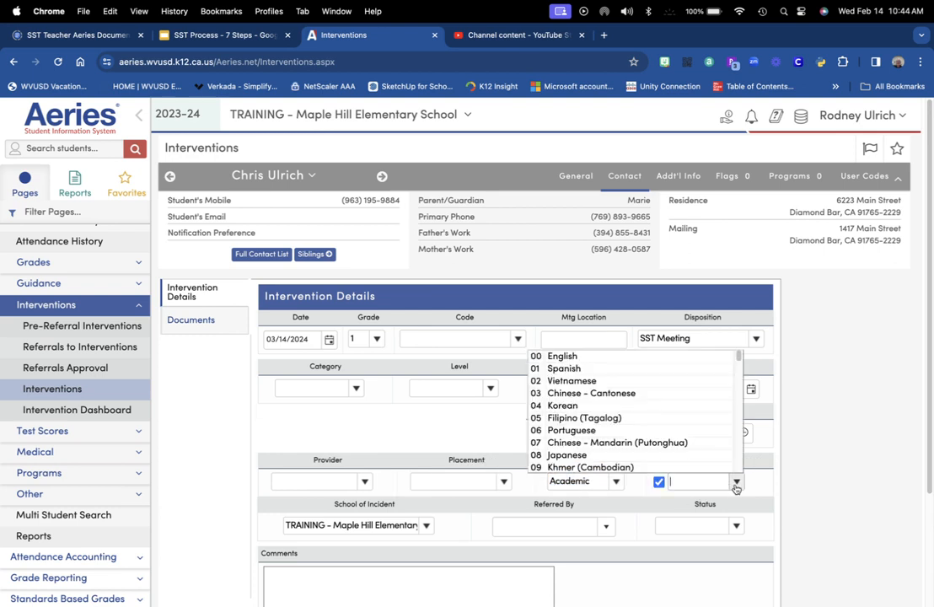
click(633, 374)
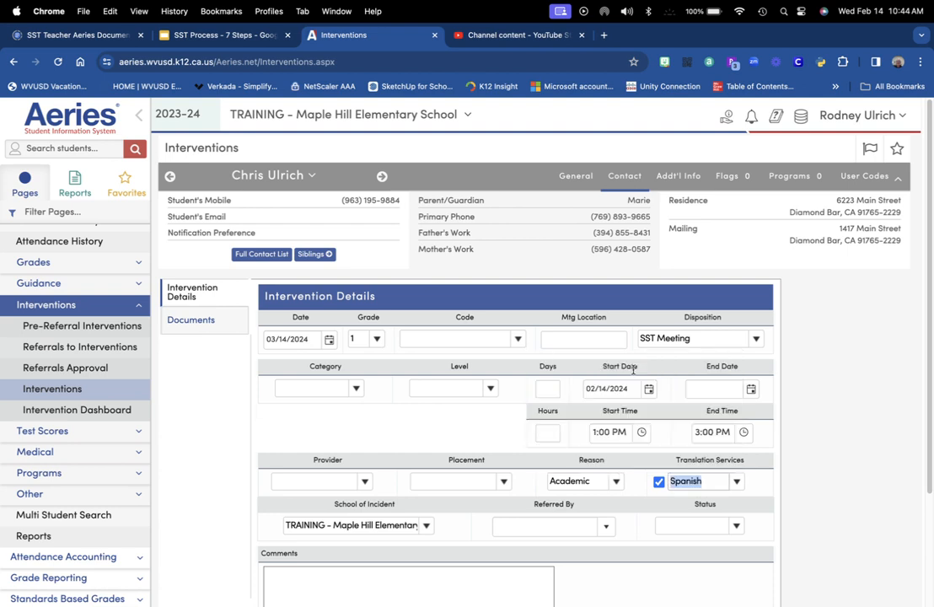
Search the staff list by the teacher's last name and set them as Referred By
click(607, 528)
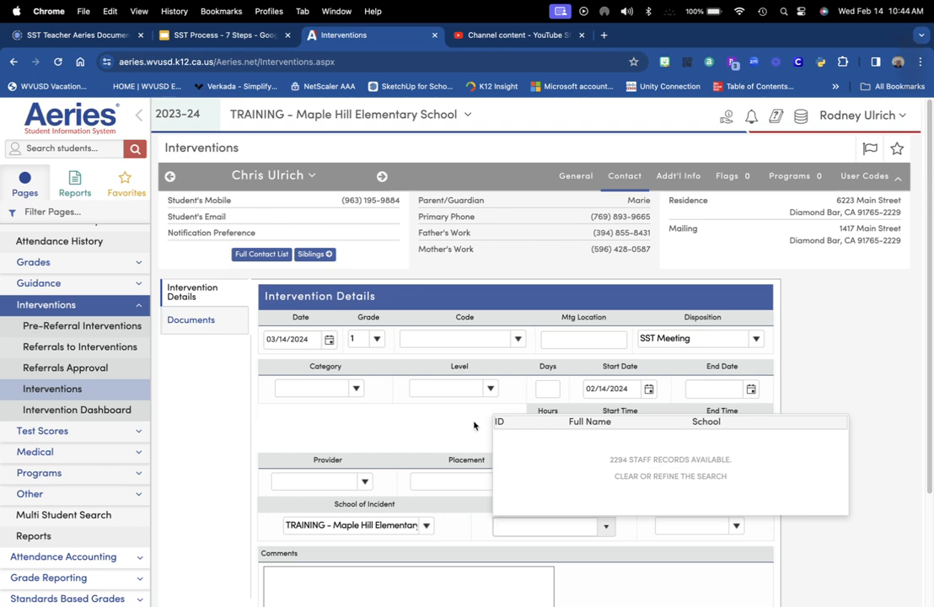
text(Brennan)
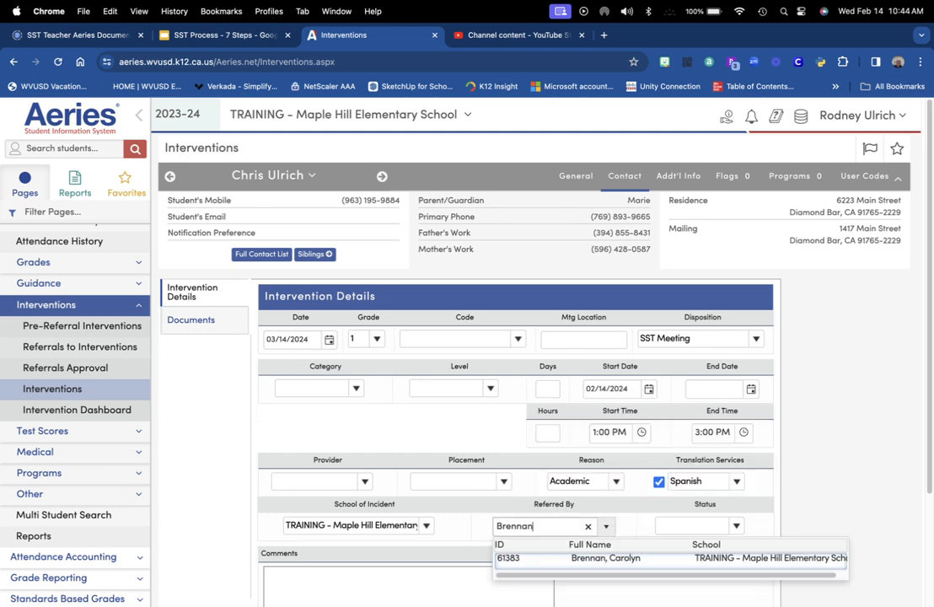
click(604, 558)
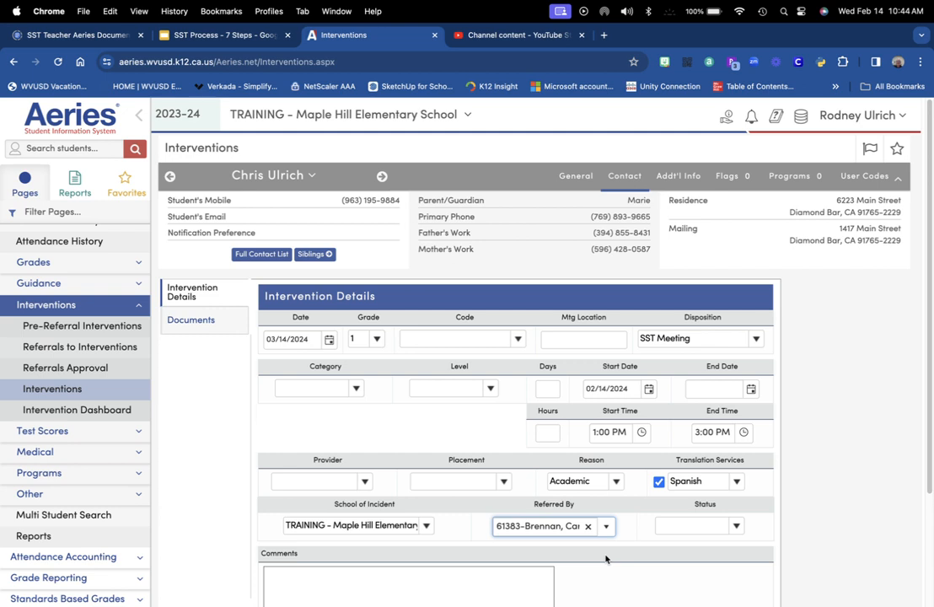
scroll(624, 556, down, 3)
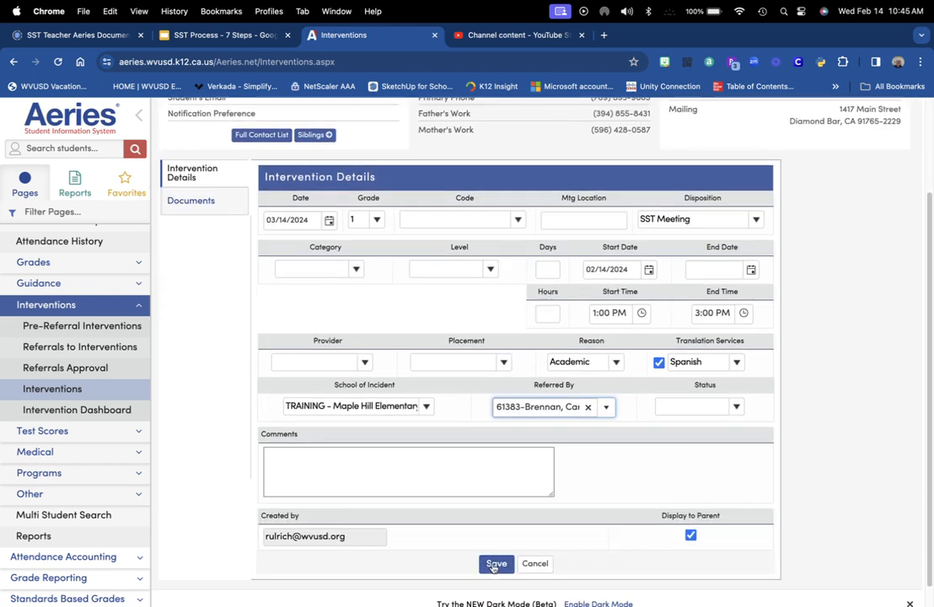
Save the SST Meeting intervention and bring up its Stakeholders section
click(495, 565)
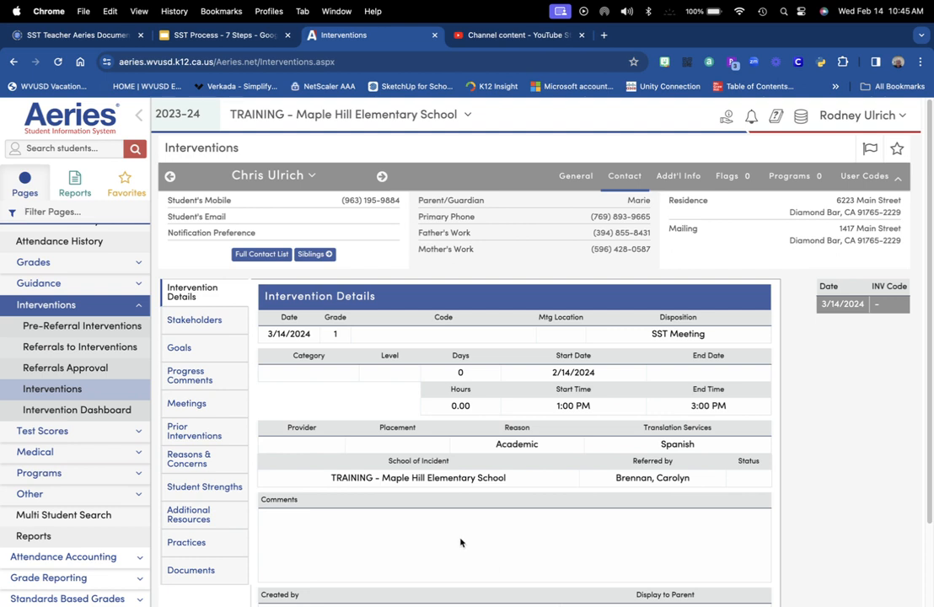
click(194, 320)
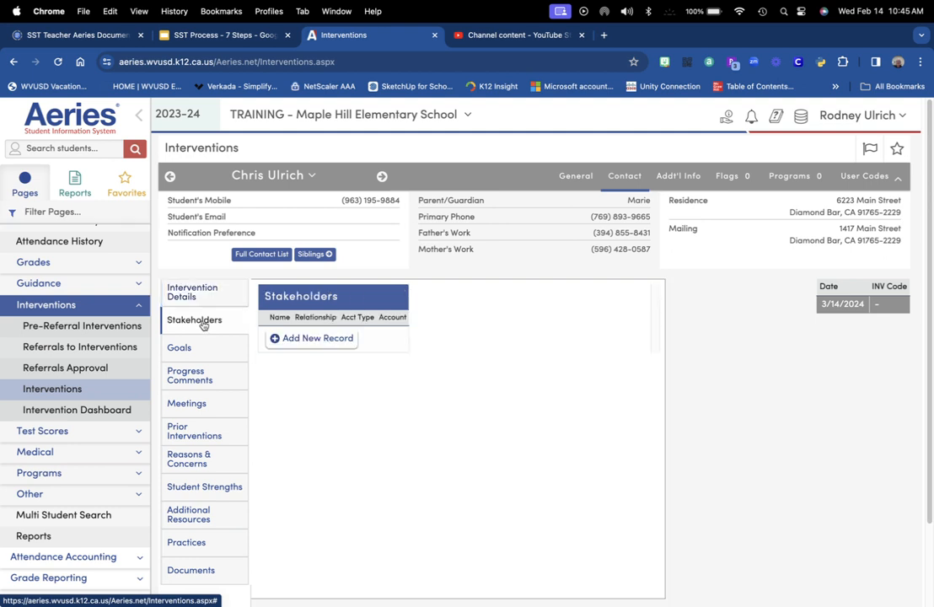
Add a stakeholder row with the teacher's name, relationship Teacher, and account type Aeries.net
click(340, 338)
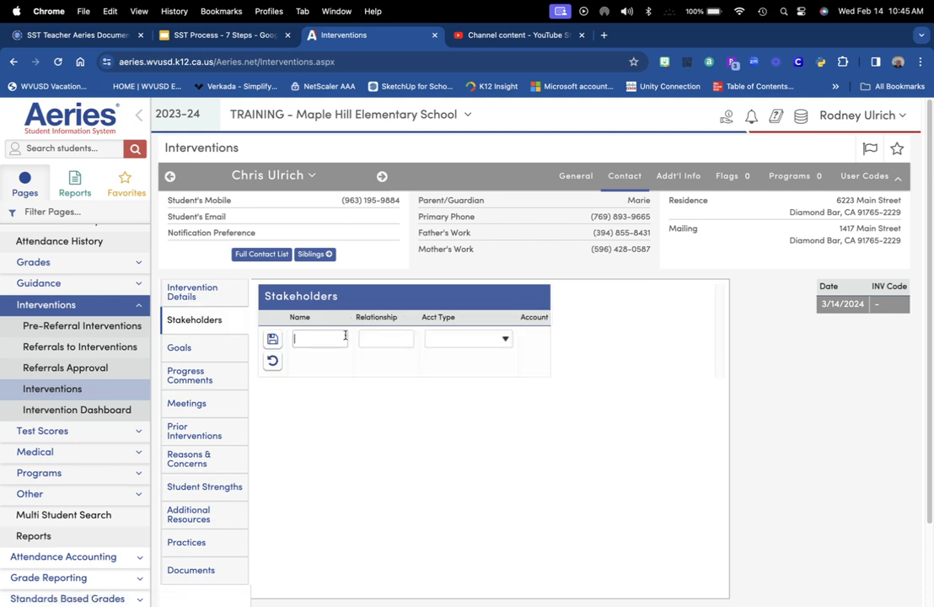
key(shift)
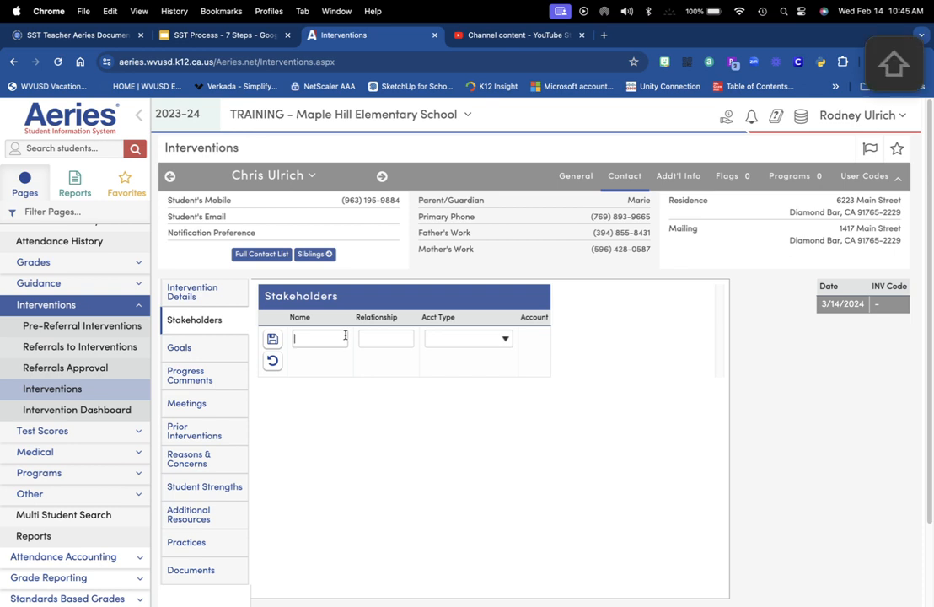
text(B)
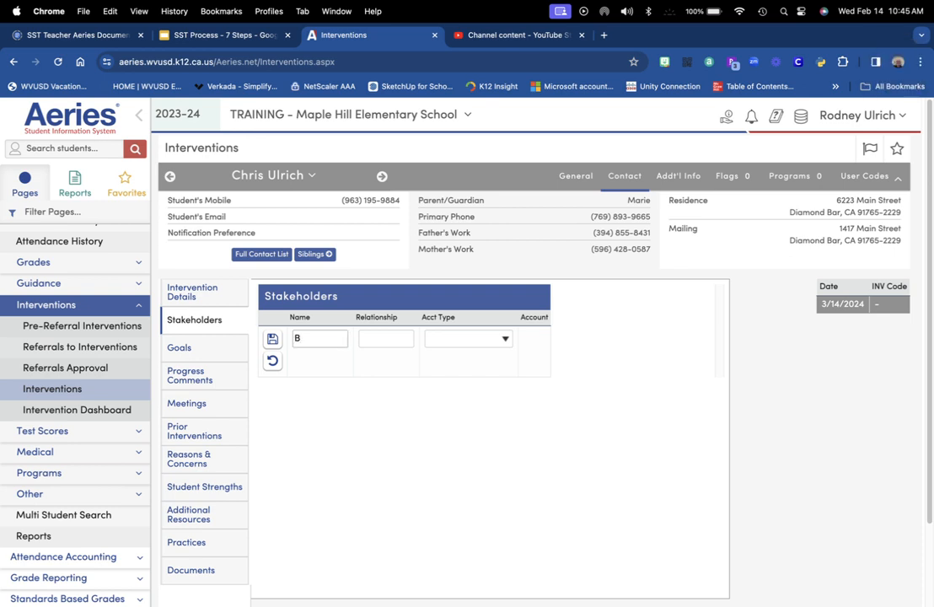
text(rennan)
key(Tab)
key(shift)
text(Teacer)
key(BackSpace)
key(BackSpace)
text(her)
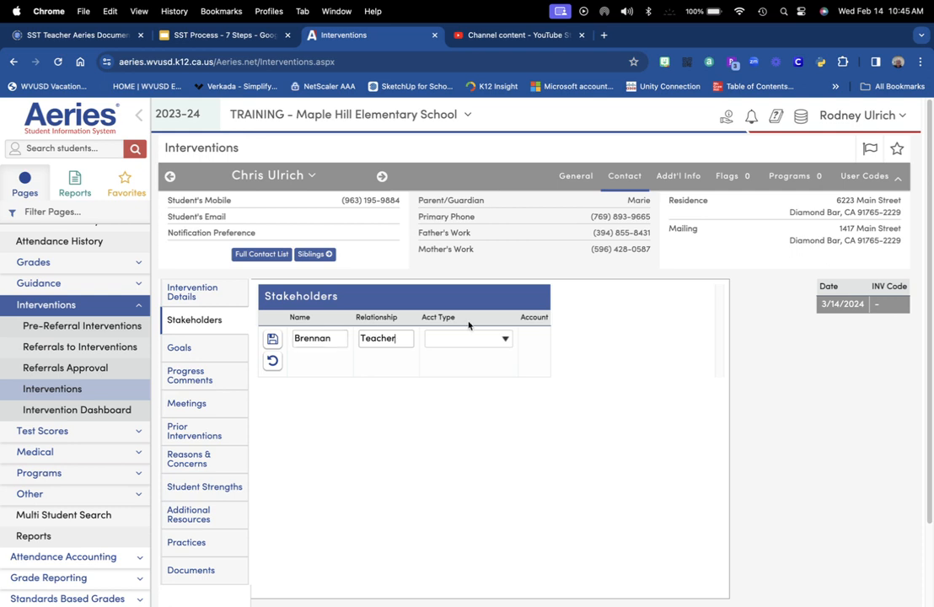
click(502, 339)
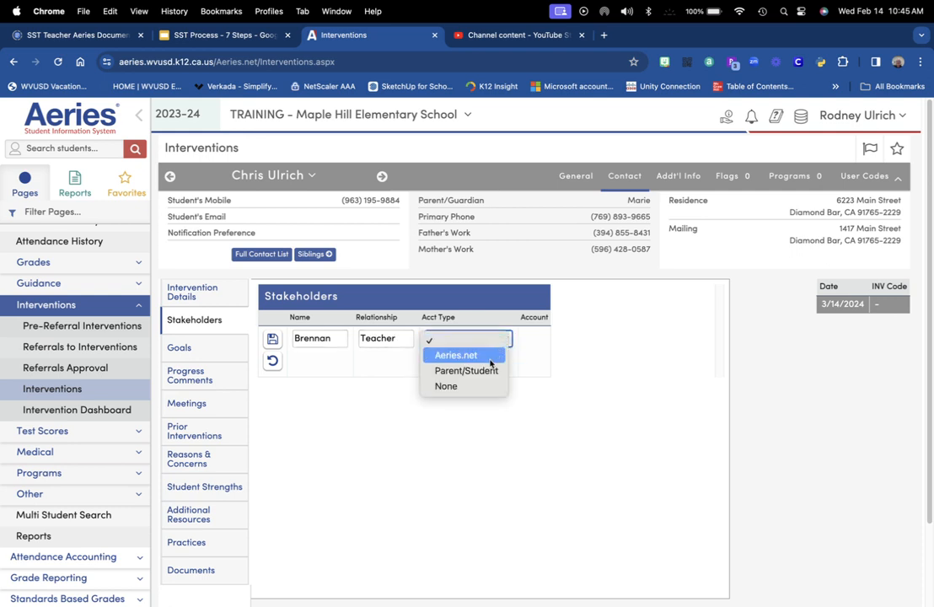
click(492, 356)
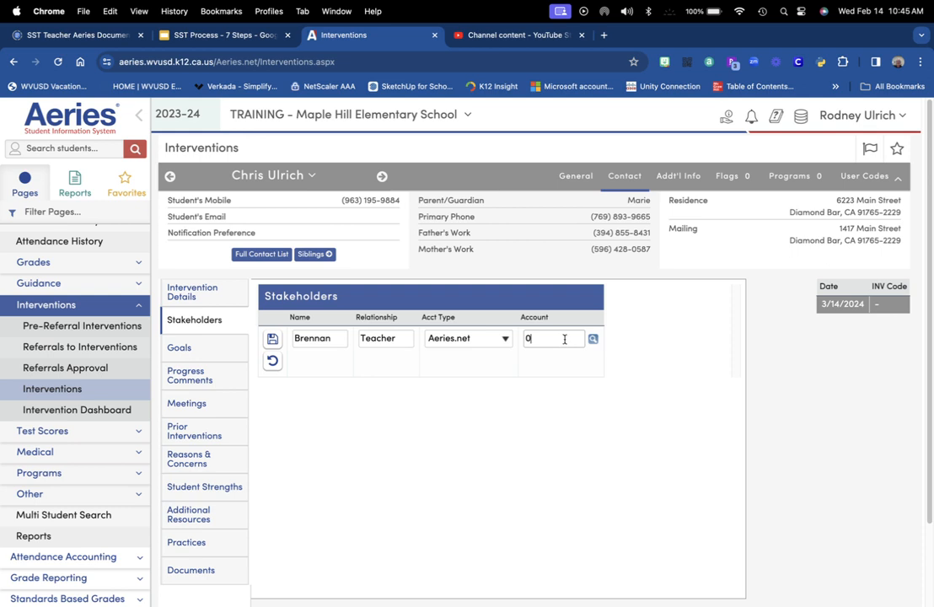
click(526, 338)
text(c)
click(572, 340)
text(@)
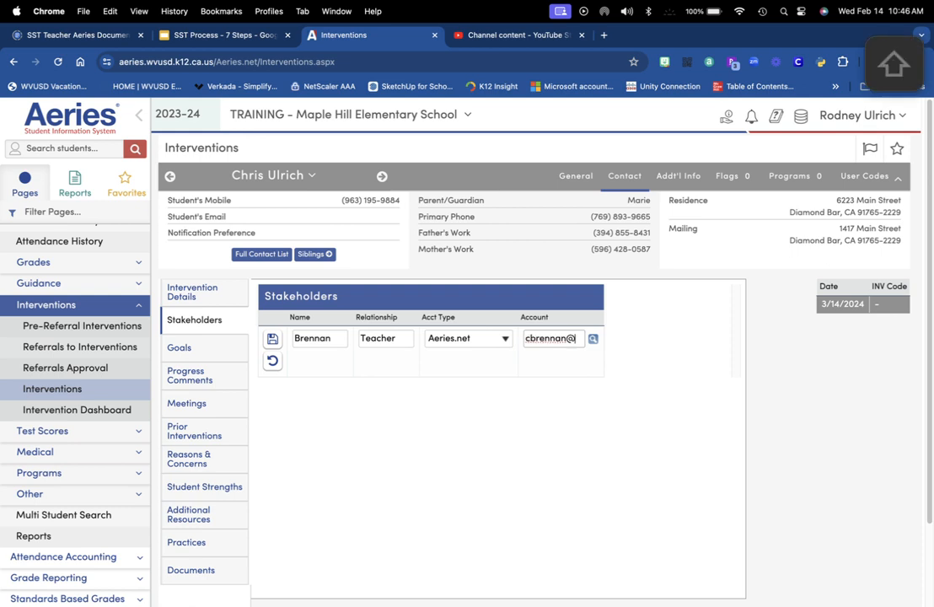
text(wvusd.org)
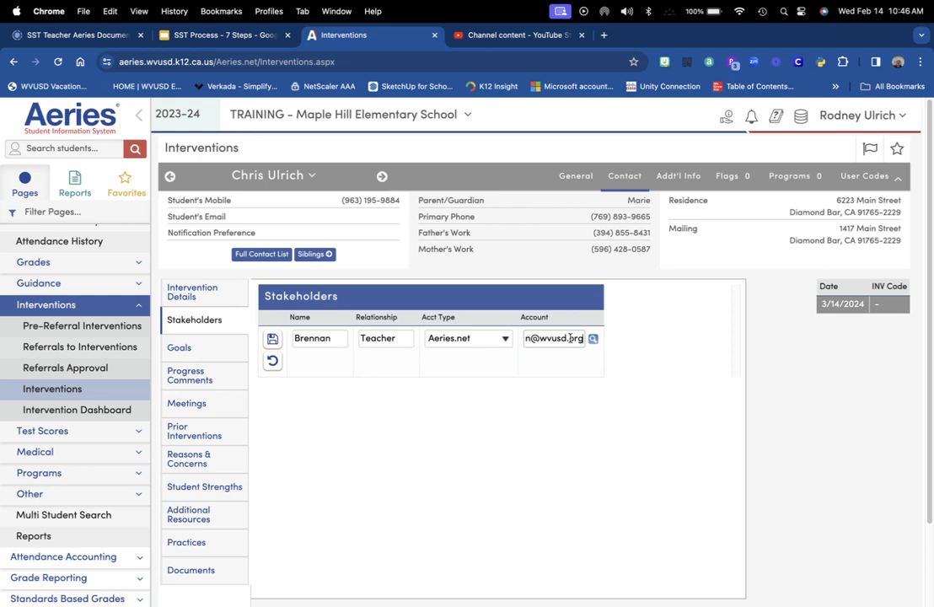
click(272, 338)
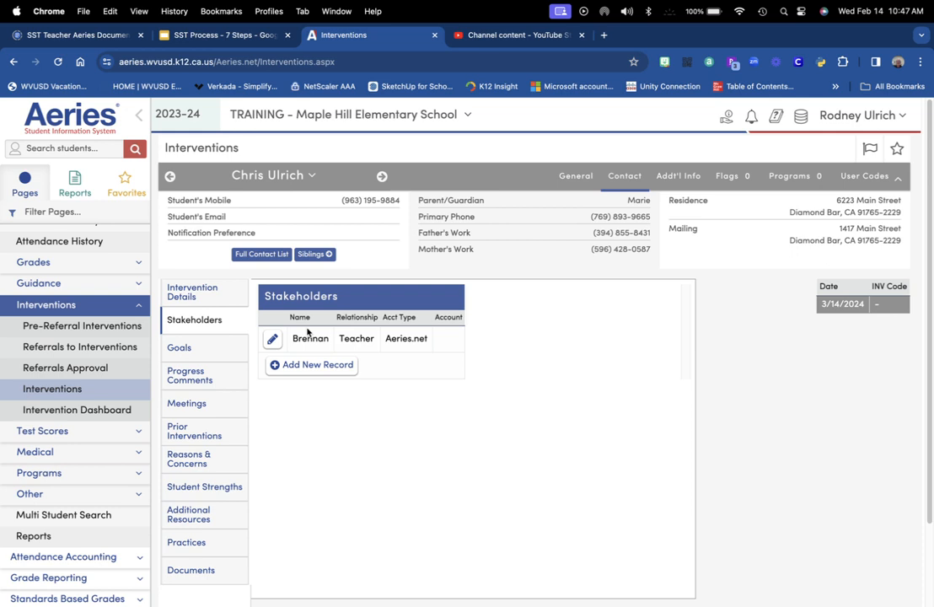
Switch to the SST Meeting intervention's Goals section
click(189, 354)
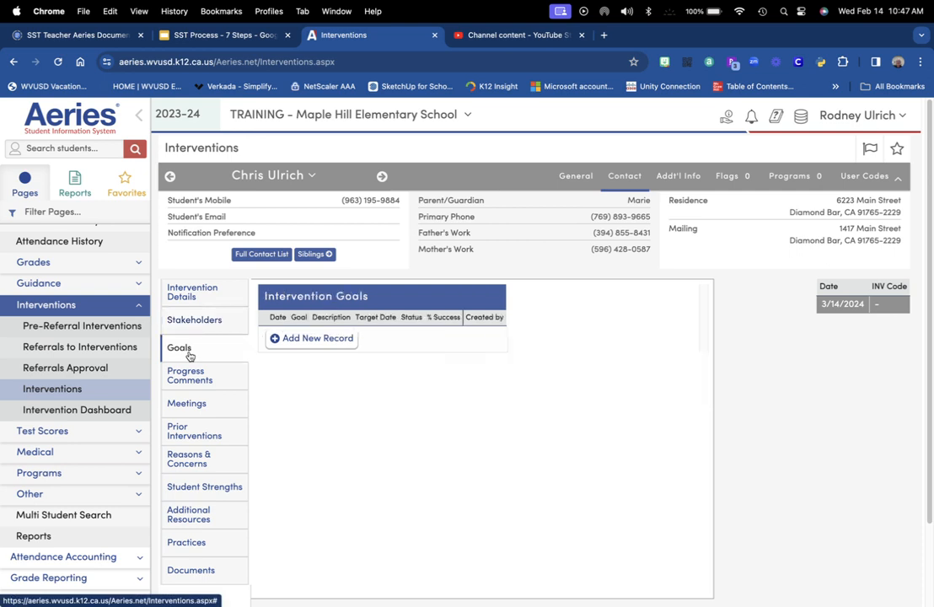
Add a new Improvement goal dated 04/04/2024 with the description 'Low test scores'
click(291, 340)
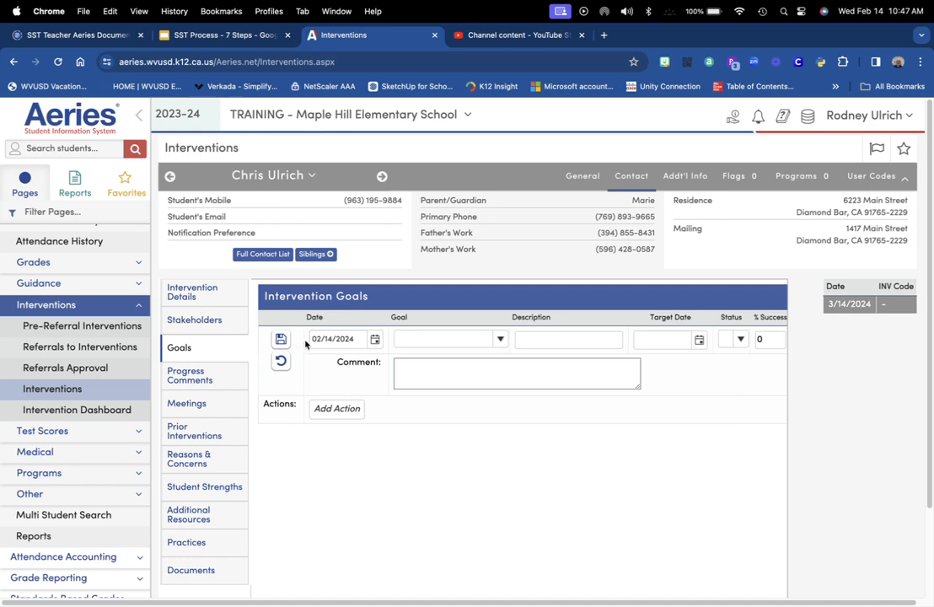
click(376, 340)
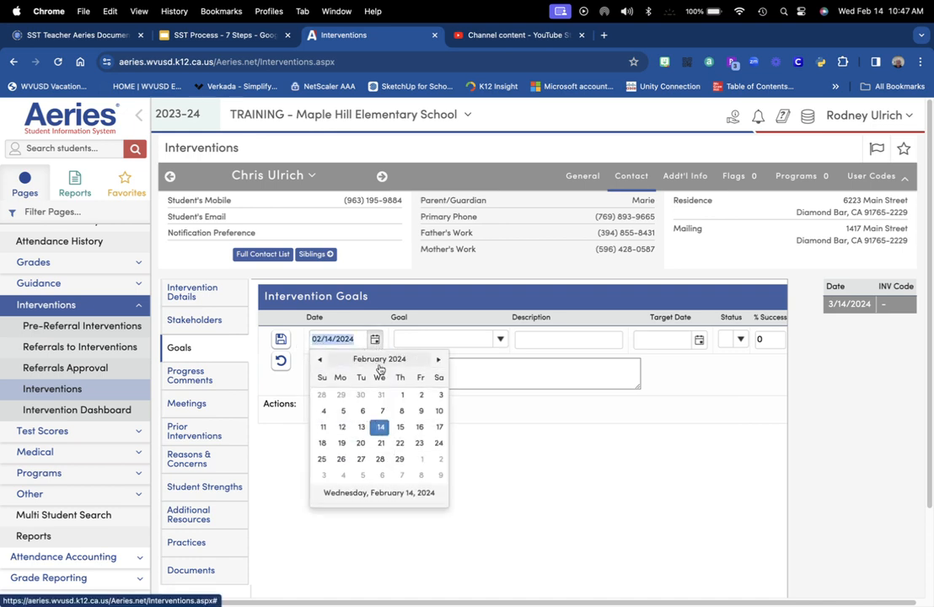
click(438, 360)
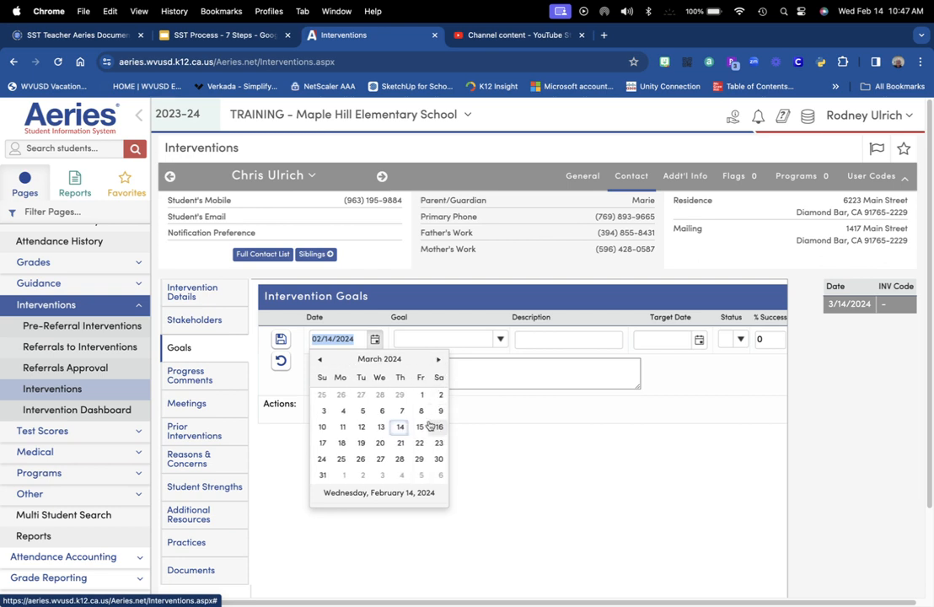
click(401, 478)
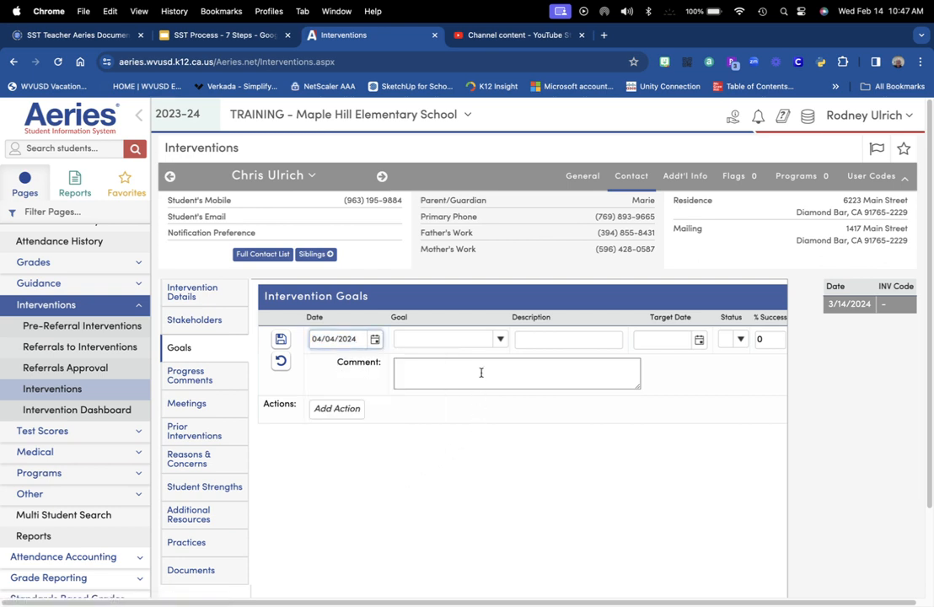
click(499, 340)
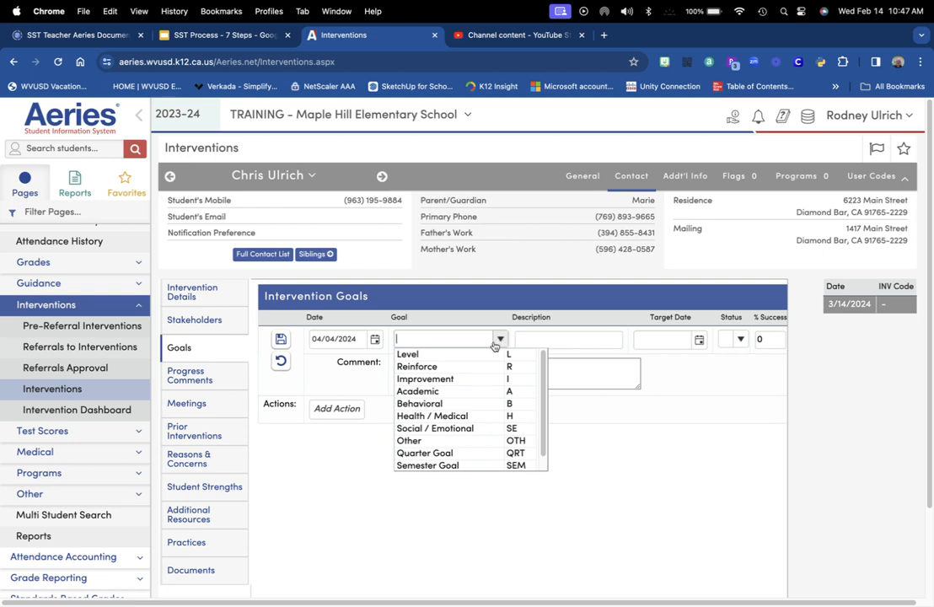
click(459, 378)
click(558, 337)
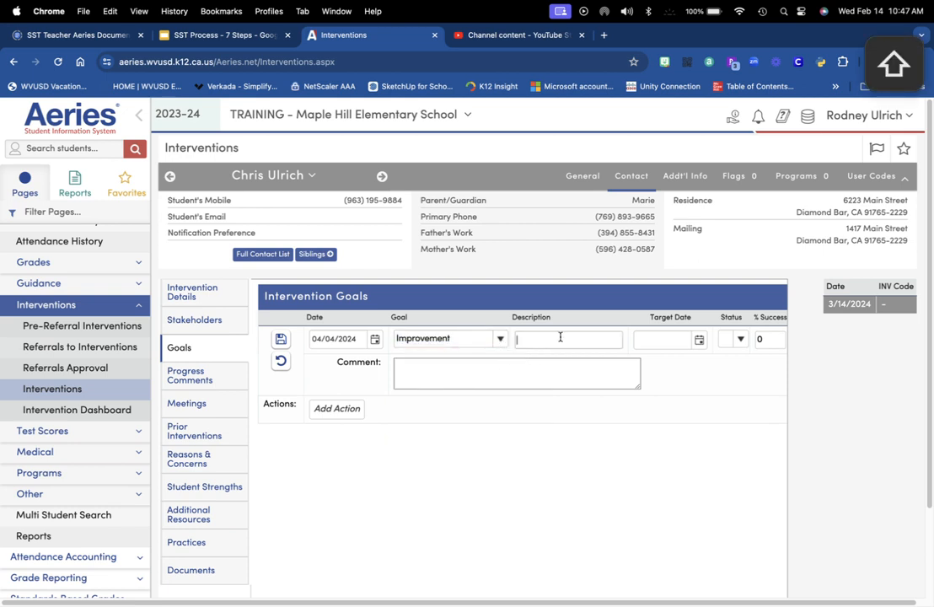
text(Low )
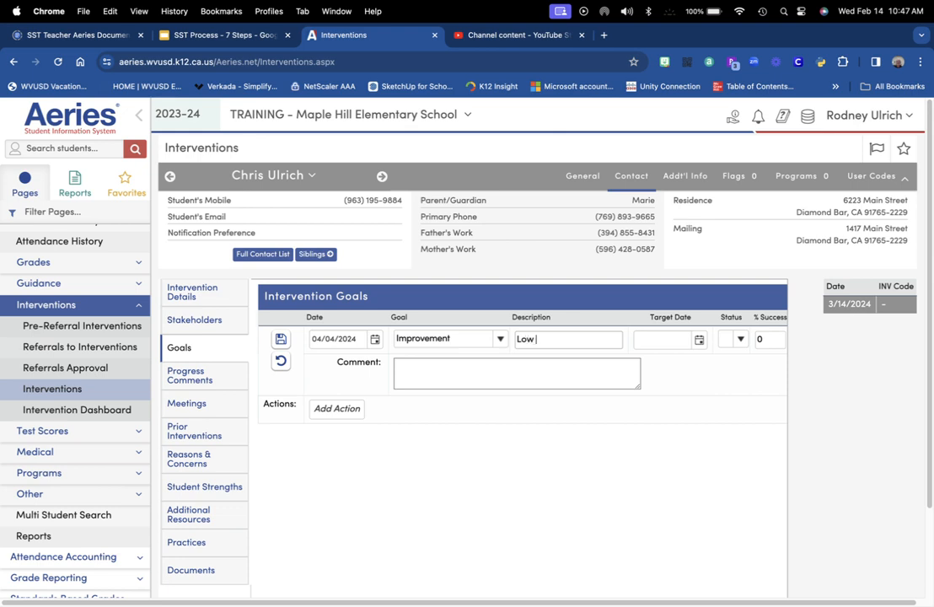
text(test scores)
Set the goal's target date to 04/11/2024, status In Progress, and comment 'Summarize'
click(698, 340)
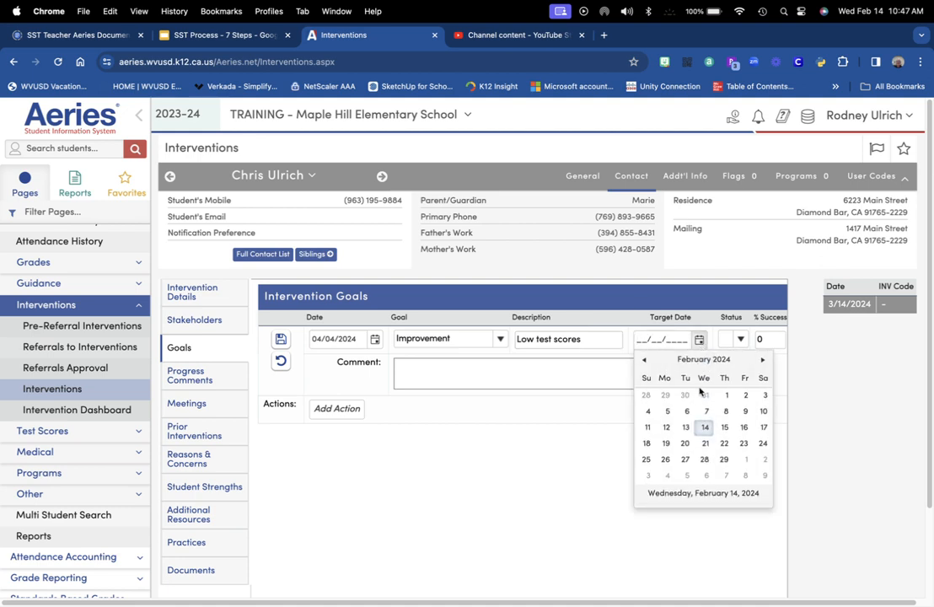
double_click(763, 360)
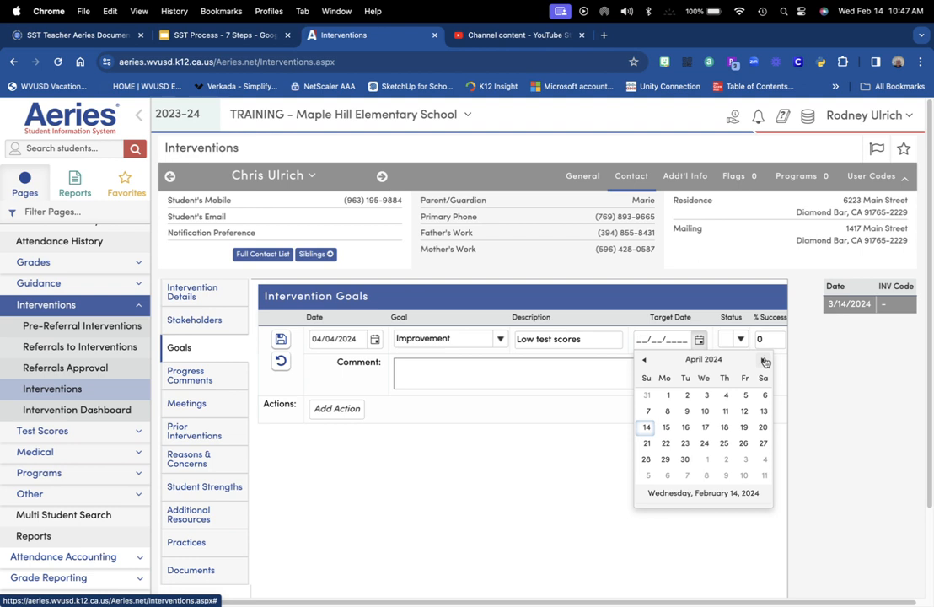
click(725, 411)
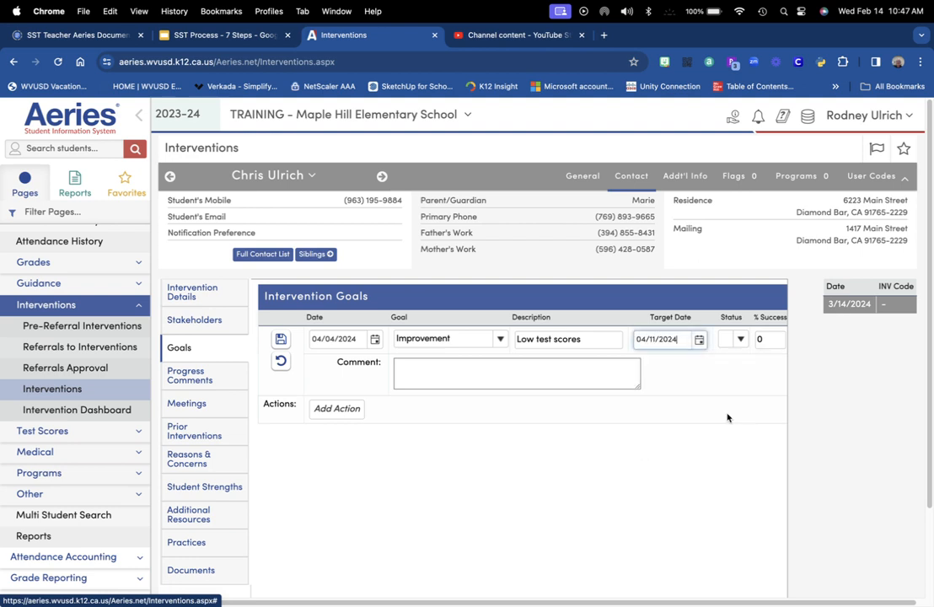
click(740, 338)
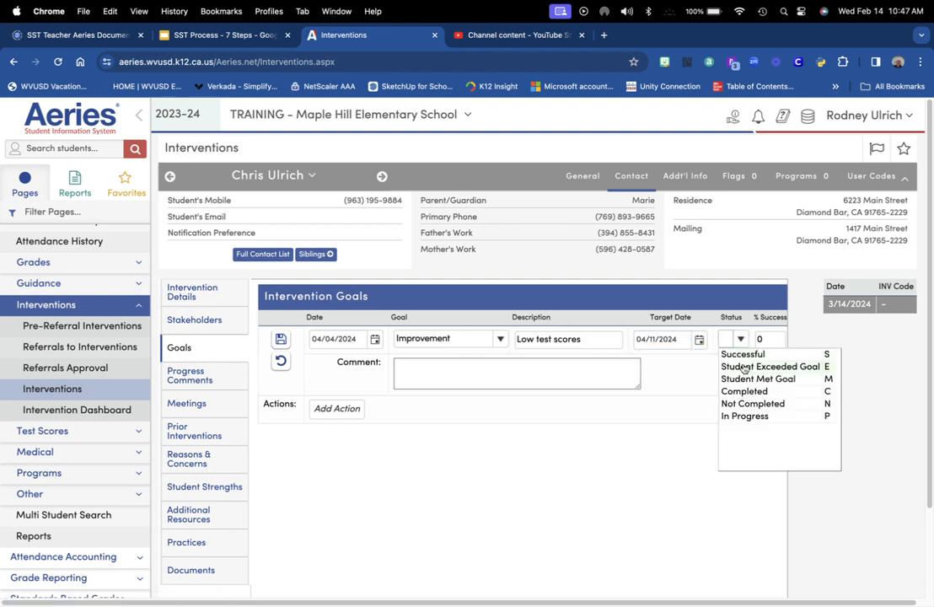
click(741, 416)
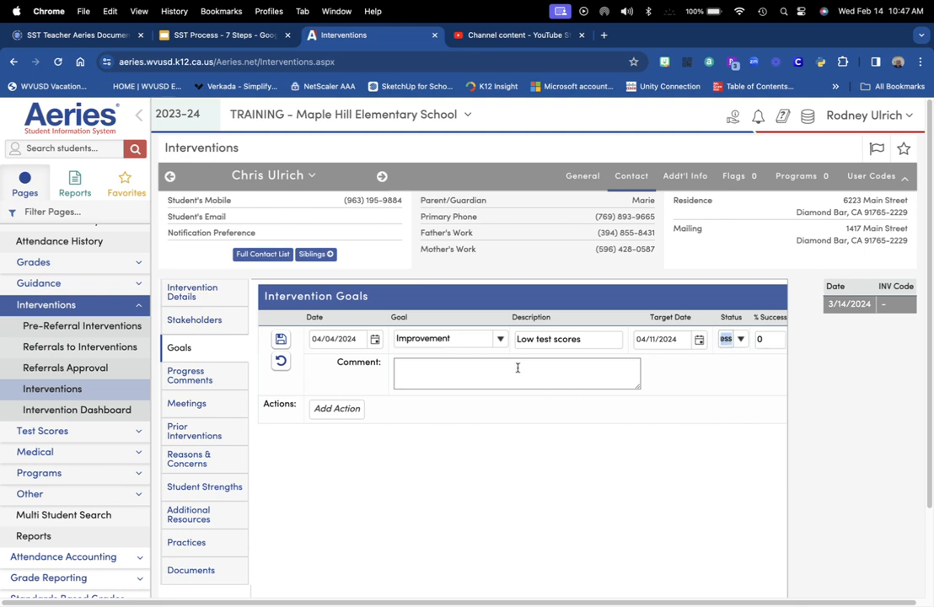
click(523, 366)
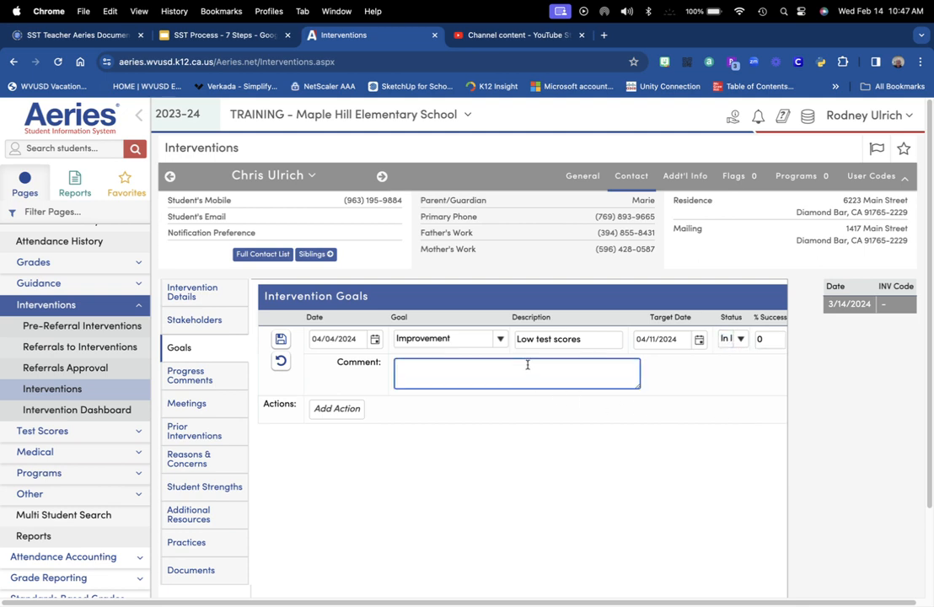
text(S)
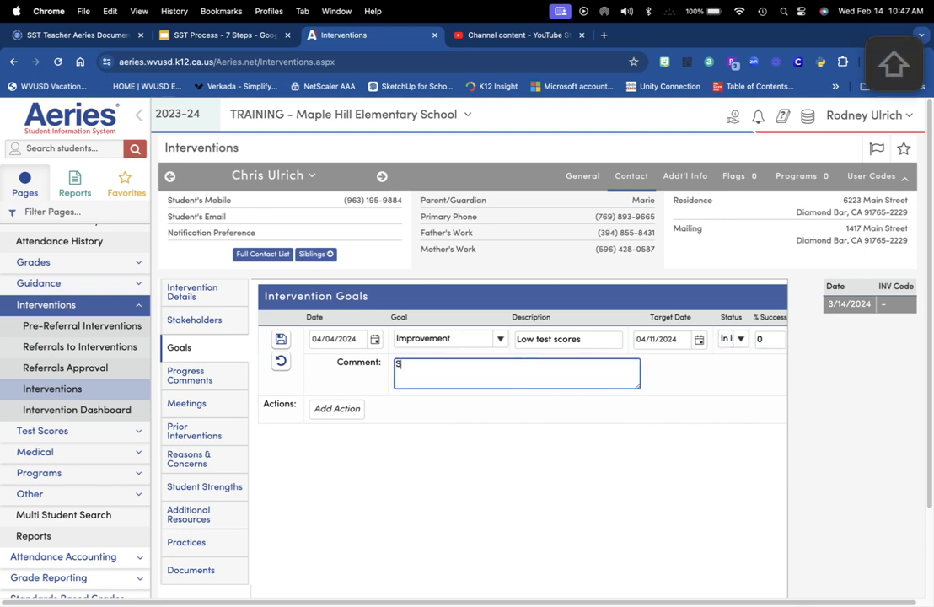
text(ummarize)
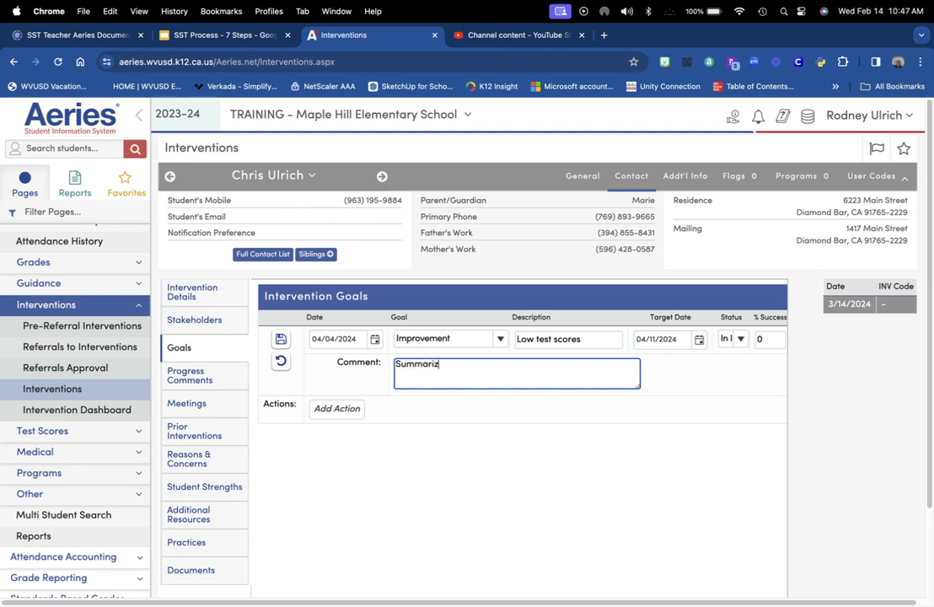
click(336, 408)
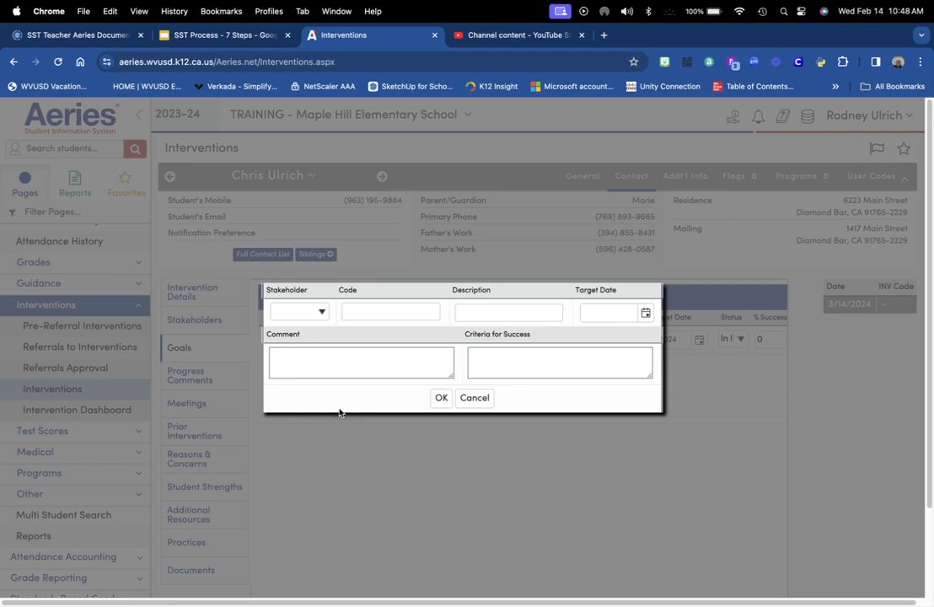
Save the teacher stakeholder's action on the goal and return to Intervention Details
click(441, 398)
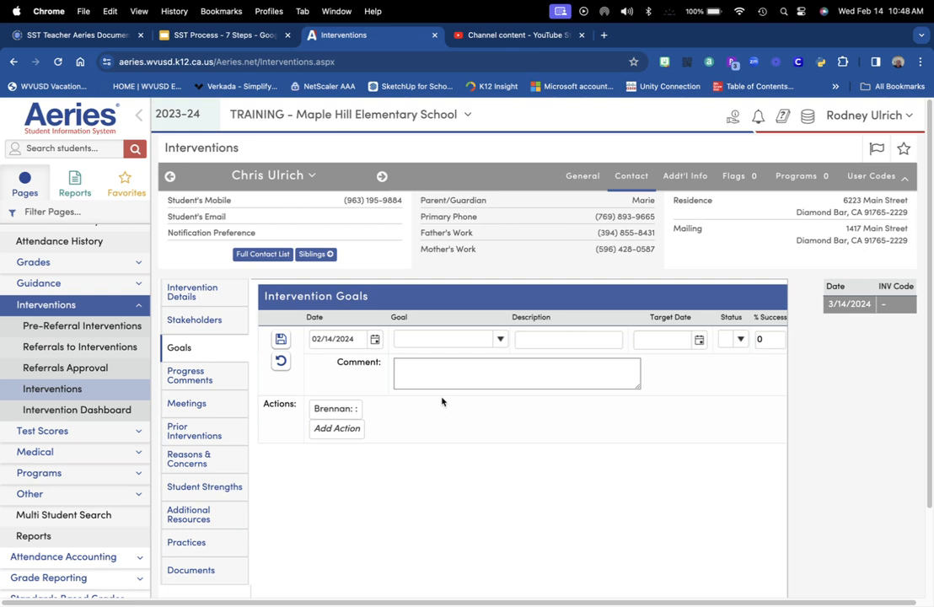
click(193, 295)
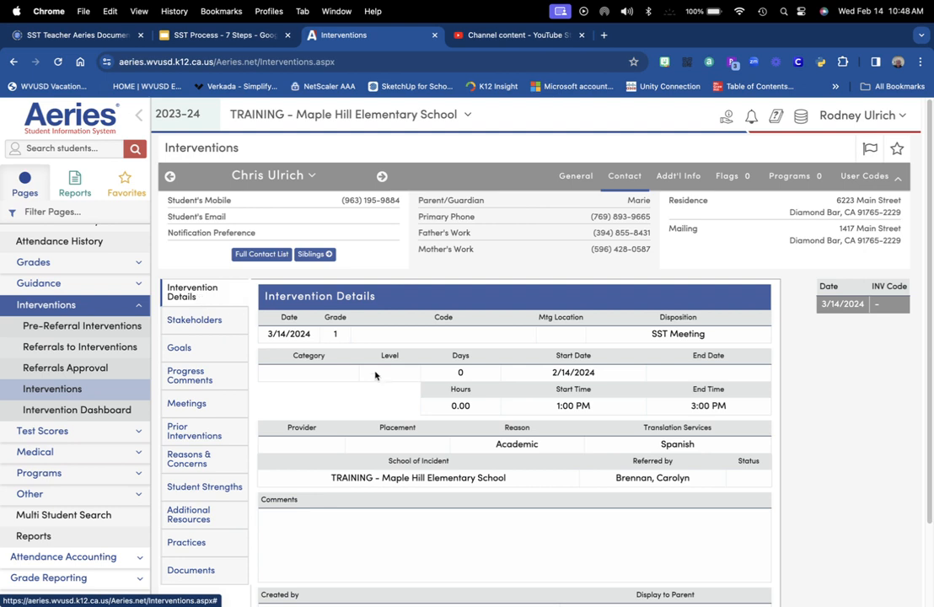
Generate the Student Intervention Plan report from the bottom of Intervention Details
scroll(519, 529, down, 3)
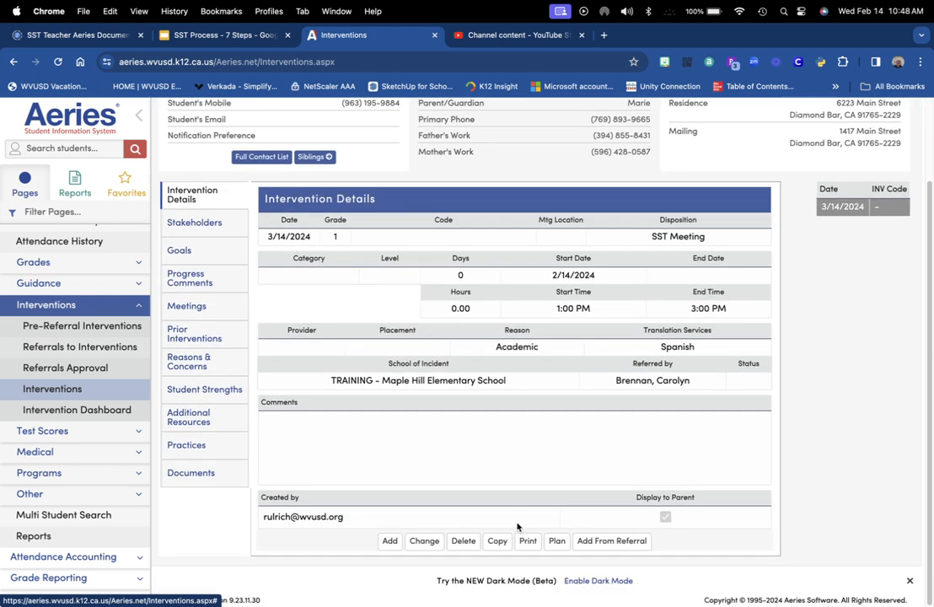
click(556, 542)
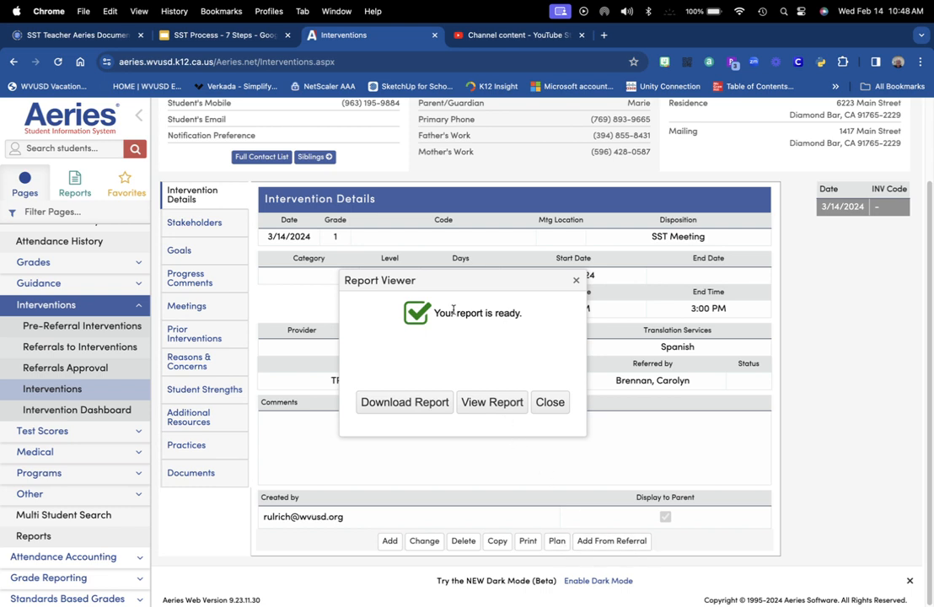
Review the Student Intervention Plan PDF in Acrobat, then return to the SST Process – 7 Steps slides
click(504, 408)
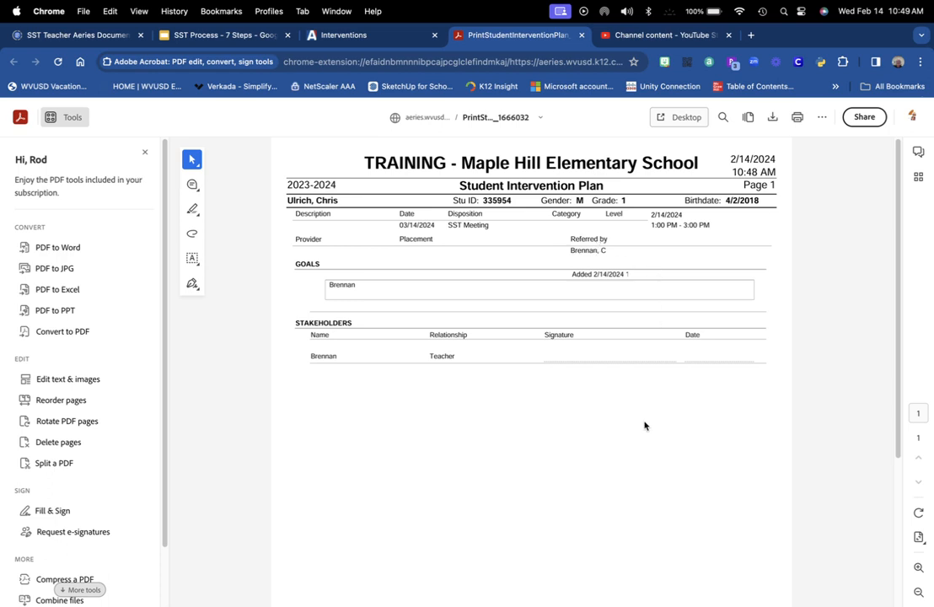
scroll(645, 430, down, 2)
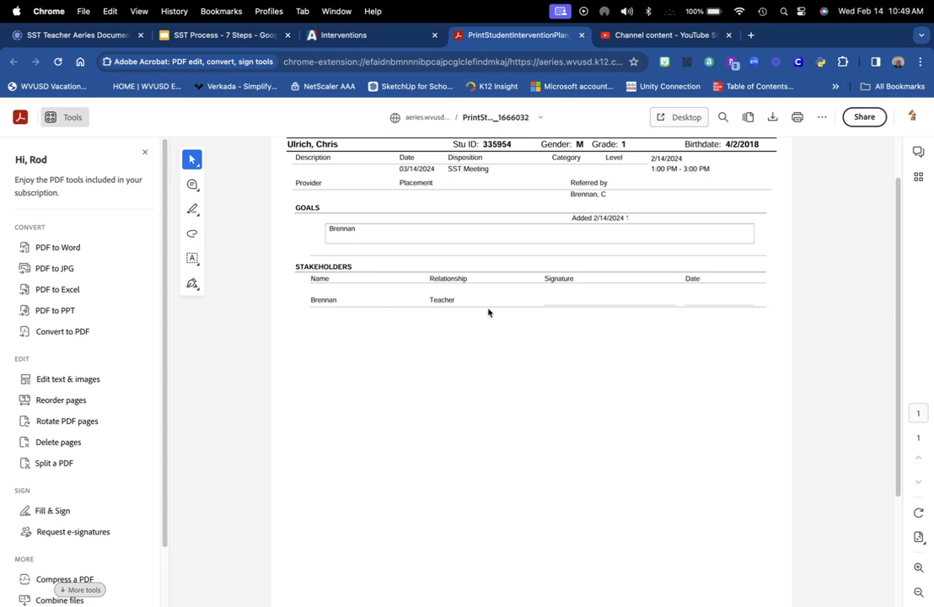
scroll(470, 296, up, 2)
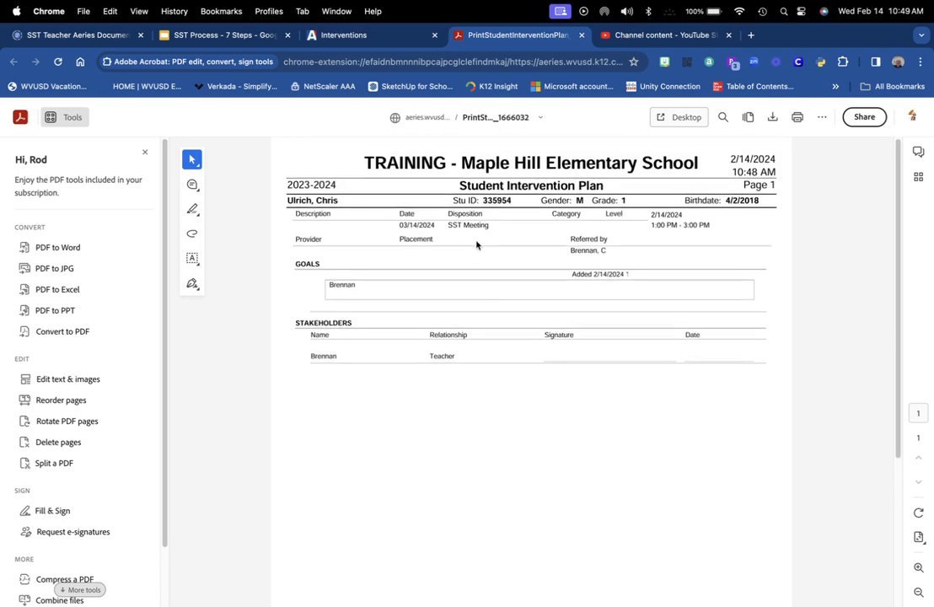
click(238, 37)
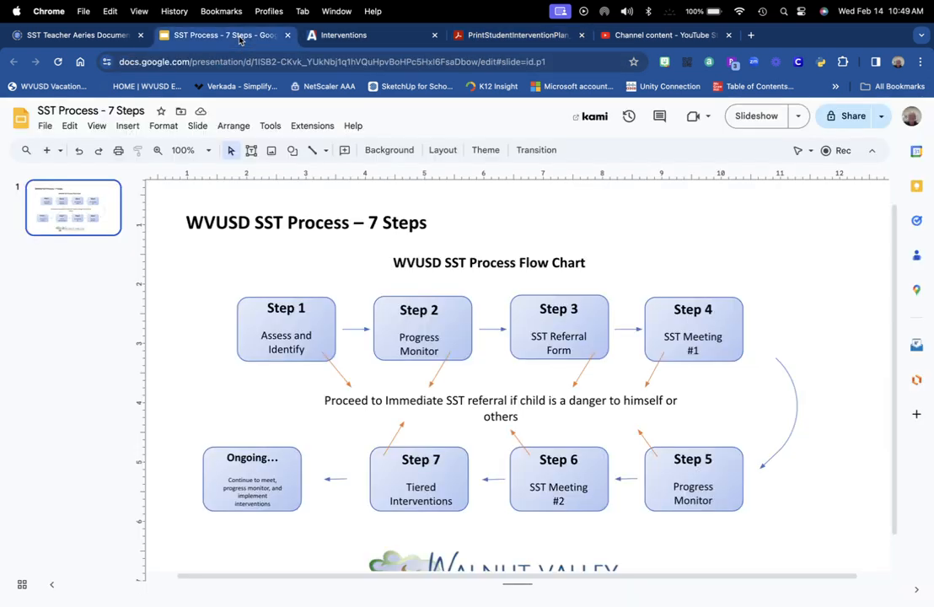